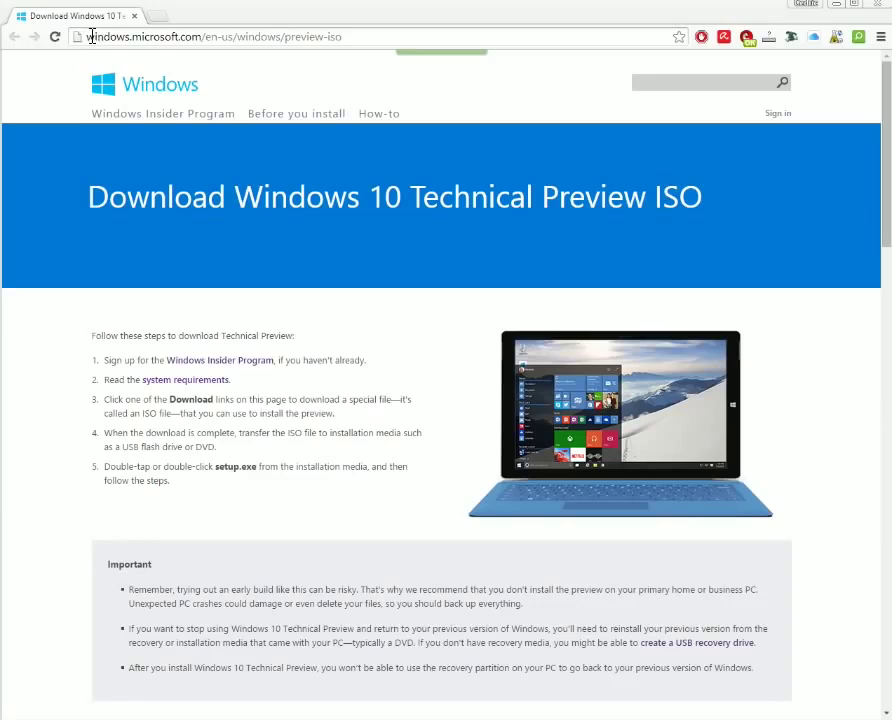
# Step: Examine the Windows 10 Technical Preview page for the x64 and x86 ISO download links and the product key
pyautogui.moveTo(88, 36); pyautogui.dragTo(362, 86)
pyautogui.click(474, 354)
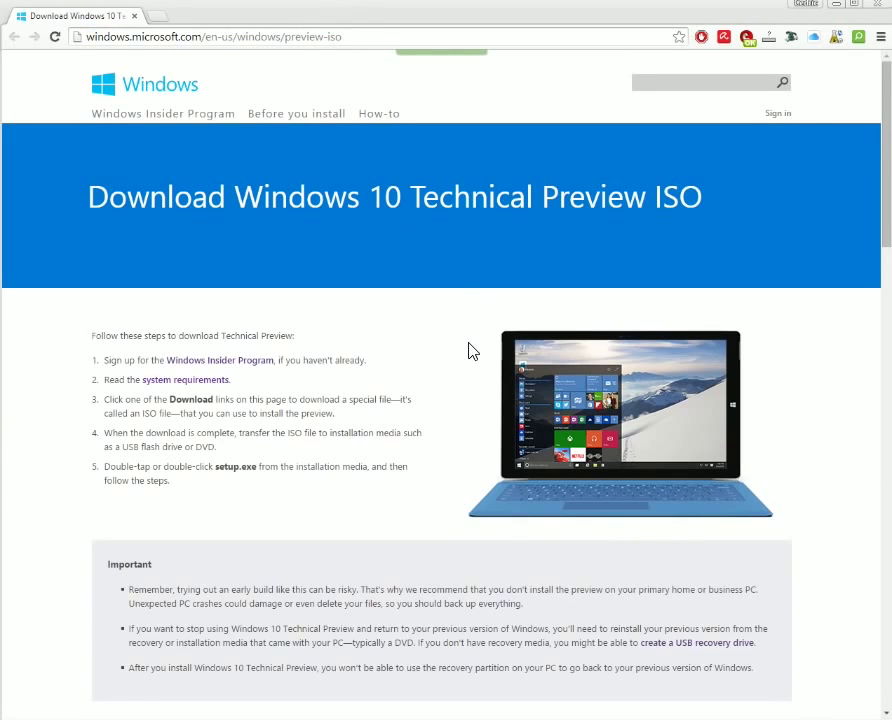
pyautogui.scroll(-4, 474, 345)
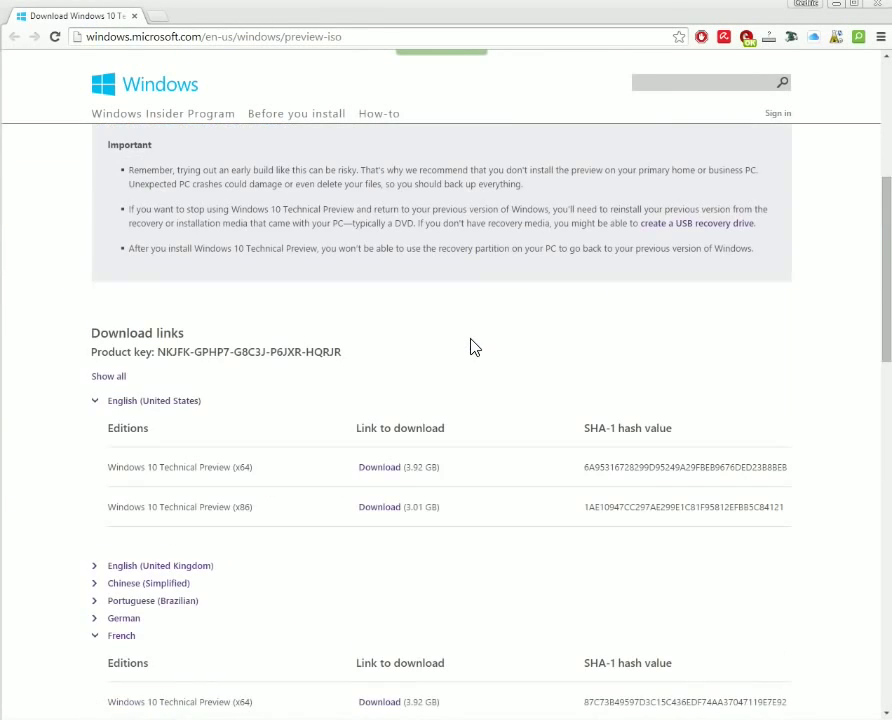
pyautogui.scroll(-2, 474, 340)
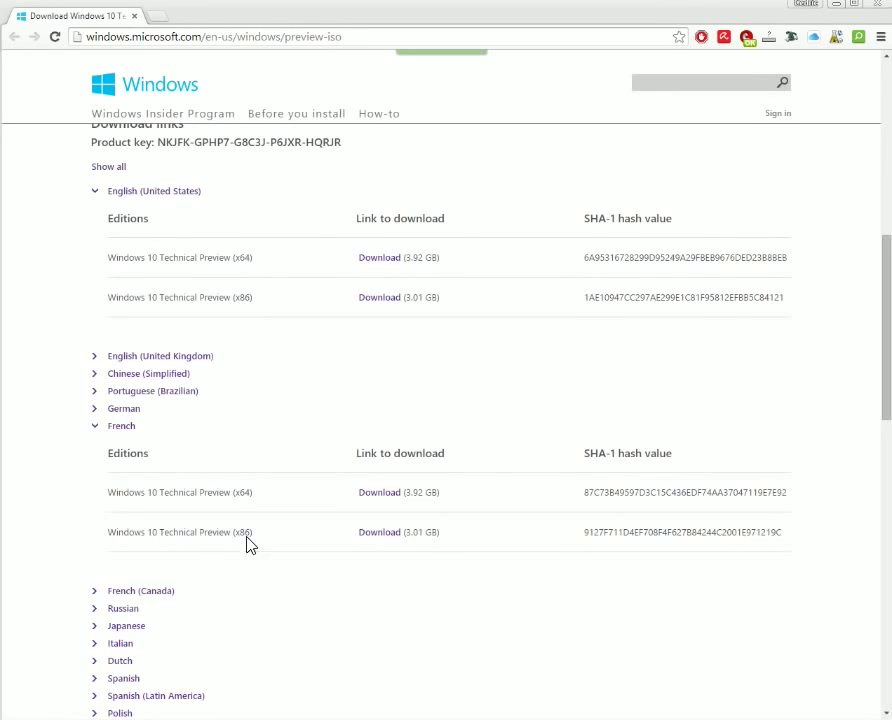
pyautogui.moveTo(238, 494); pyautogui.dragTo(254, 498)
pyautogui.click(254, 498)
pyautogui.scroll(3, 330, 475)
pyautogui.scroll(3, 322, 473)
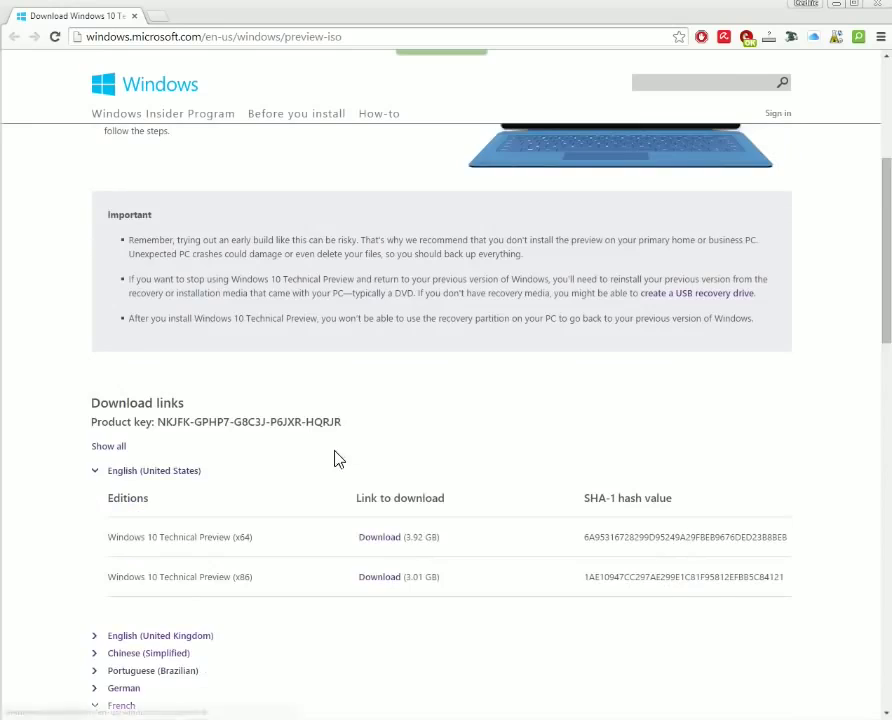
pyautogui.moveTo(342, 422); pyautogui.dragTo(152, 422)
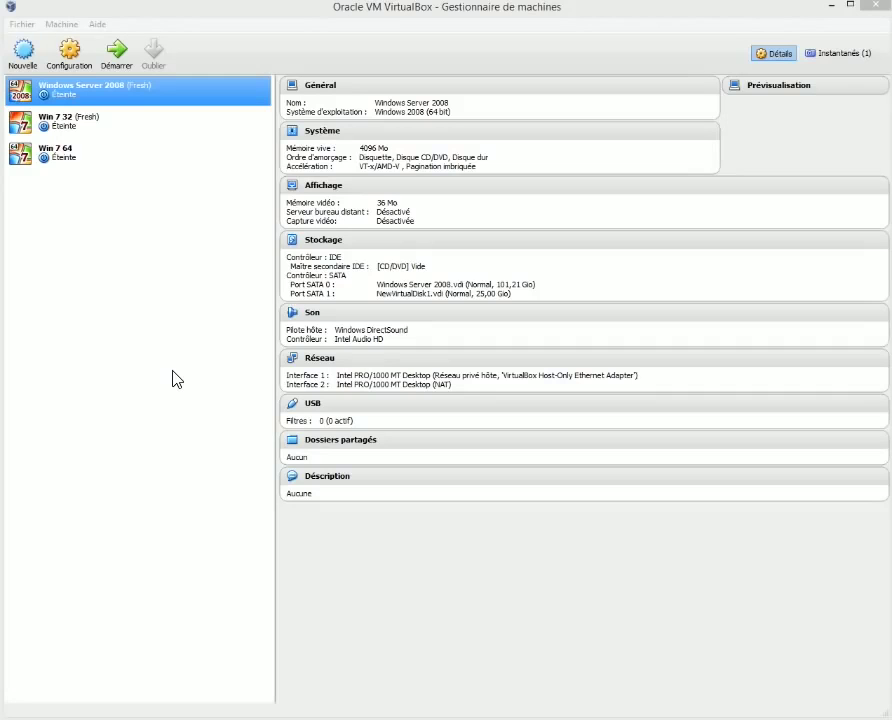
# Step: In VirtualBox, start a new virtual machine named "Windows 10 Tech" with the version Windows 8.1 (64 bit)
pyautogui.click(24, 53)
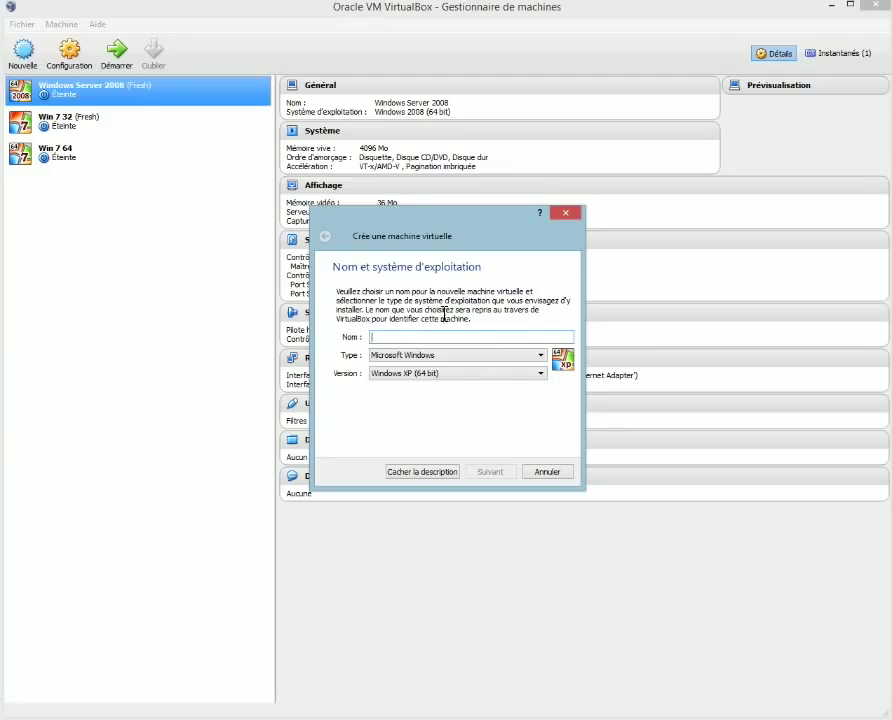
pyautogui.click(448, 375)
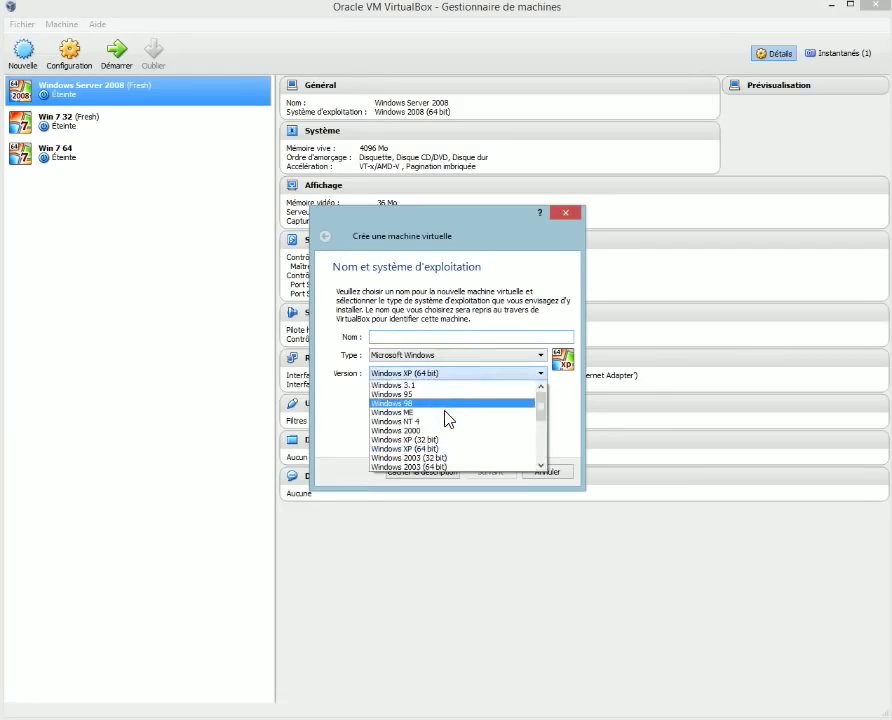
pyautogui.scroll(-4, 449, 420)
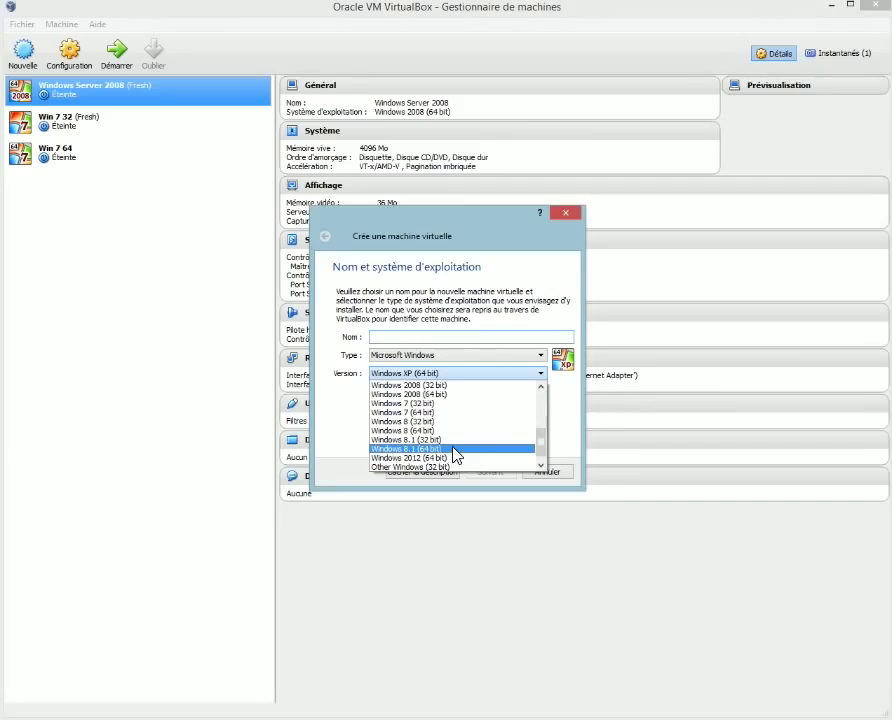
pyautogui.click(457, 450)
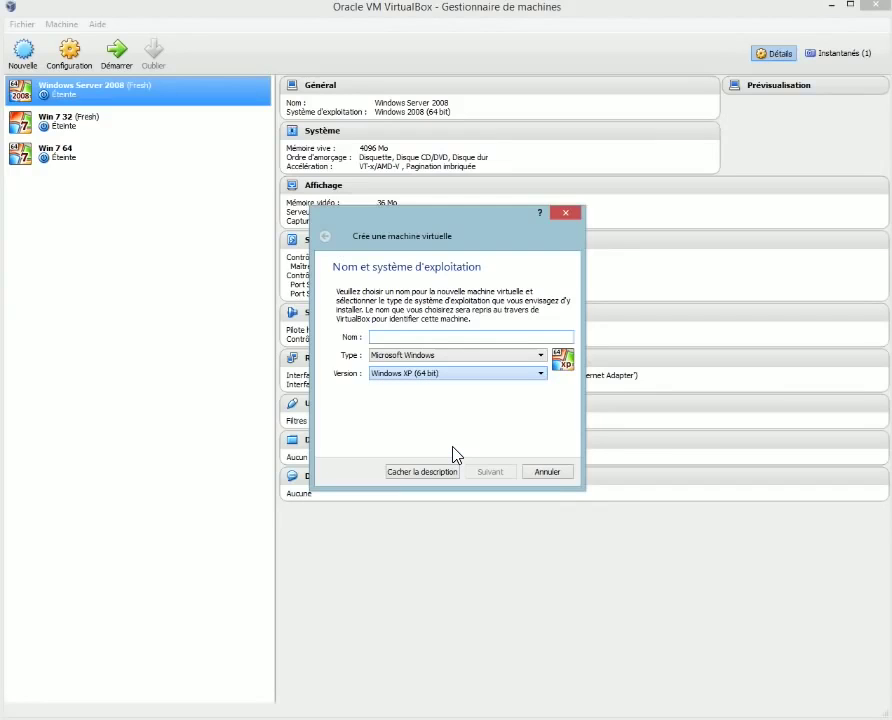
pyautogui.click(401, 338)
pyautogui.write('Windo')
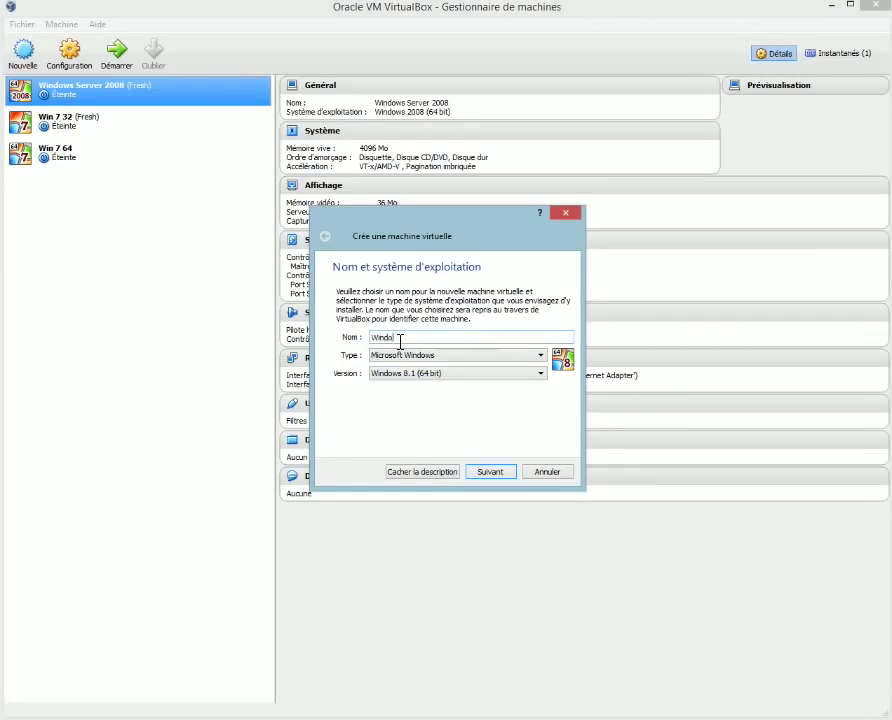
pyautogui.write('ws 10 Tech')
pyautogui.click(499, 471)
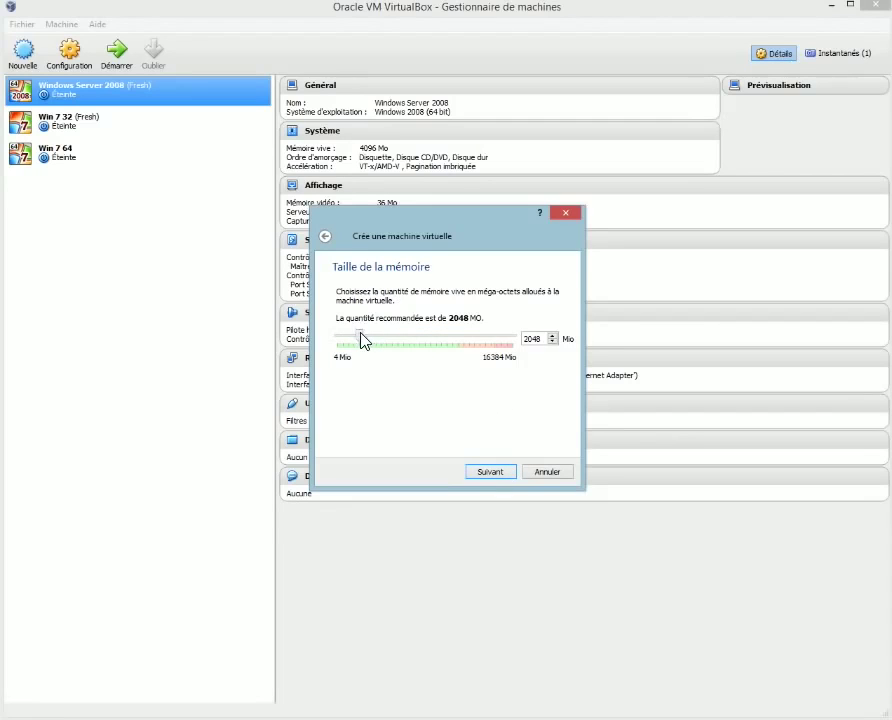
# Step: Allocate 4096 MB of memory to the new machine and choose to create a virtual hard disk now
pyautogui.moveTo(362, 341); pyautogui.dragTo(385, 344)
pyautogui.click(492, 469)
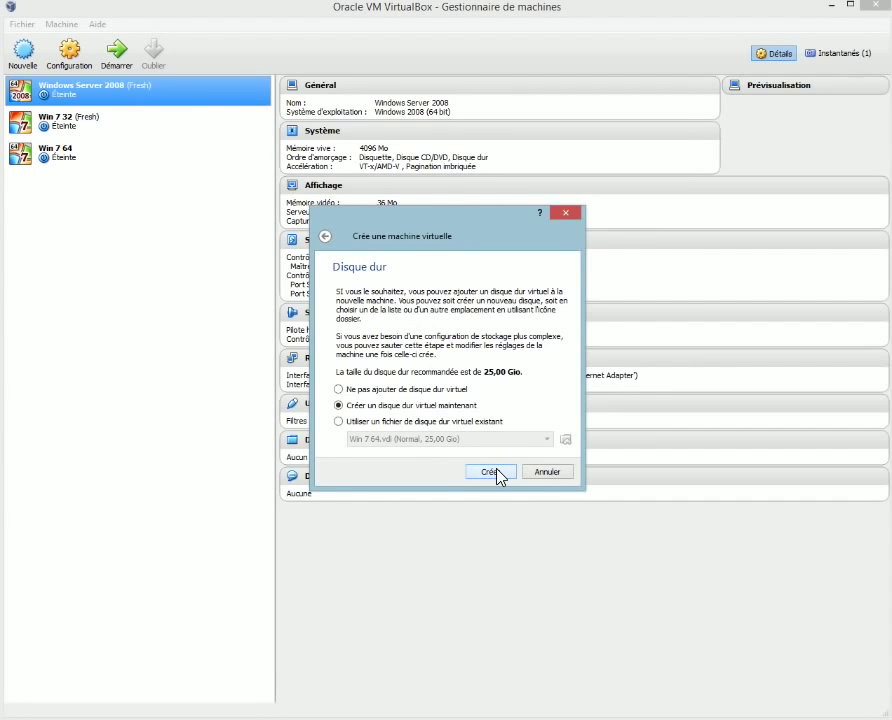
pyautogui.click(491, 472)
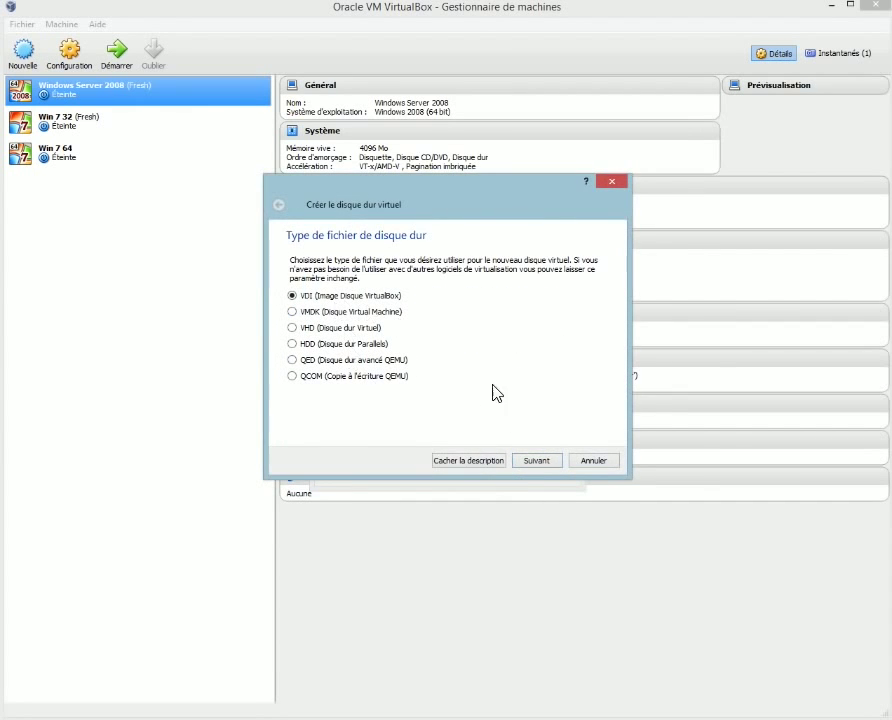
# Step: Create a dynamically allocated VDI disk of about 95 GB for the Windows 10 Tech machine
pyautogui.click(548, 465)
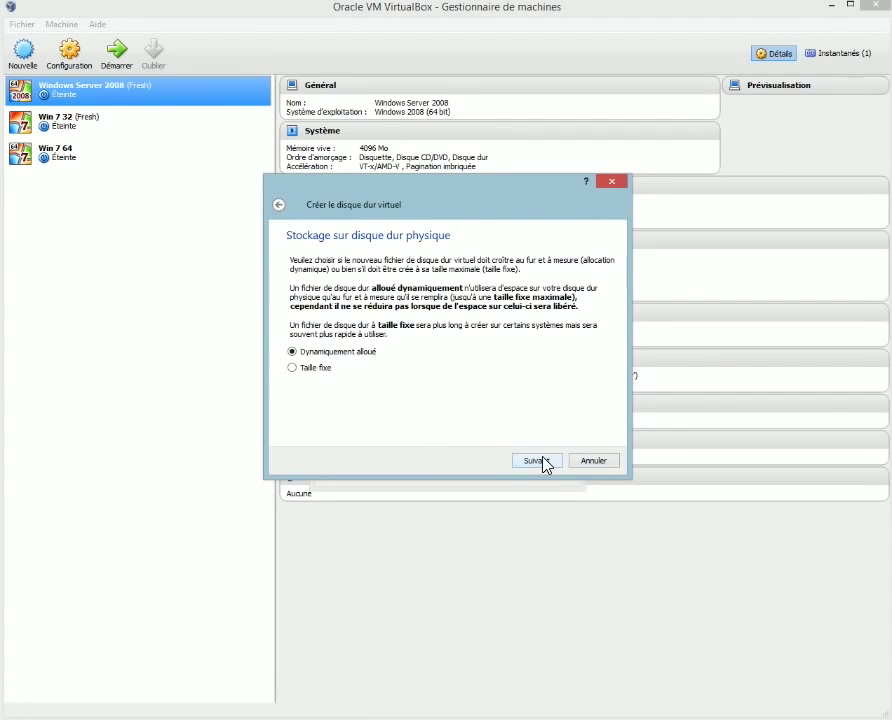
pyautogui.click(545, 464)
pyautogui.moveTo(464, 340); pyautogui.dragTo(498, 339)
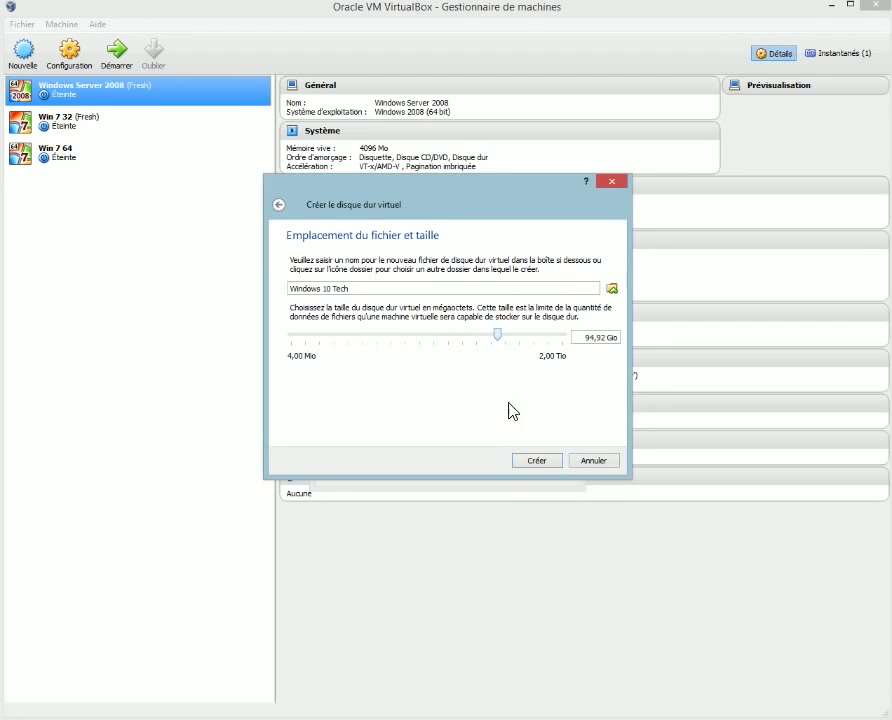
pyautogui.click(538, 461)
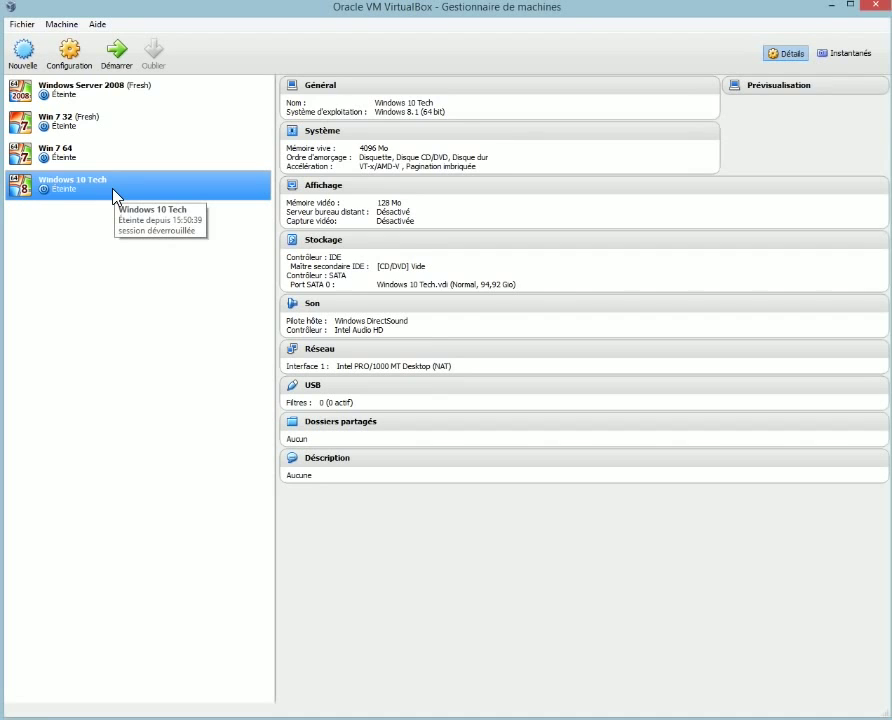
# Step: Set the shared clipboard and drag-and-drop of the Windows 10 Tech machine to Bidirectionnel
pyautogui.click(69, 60)
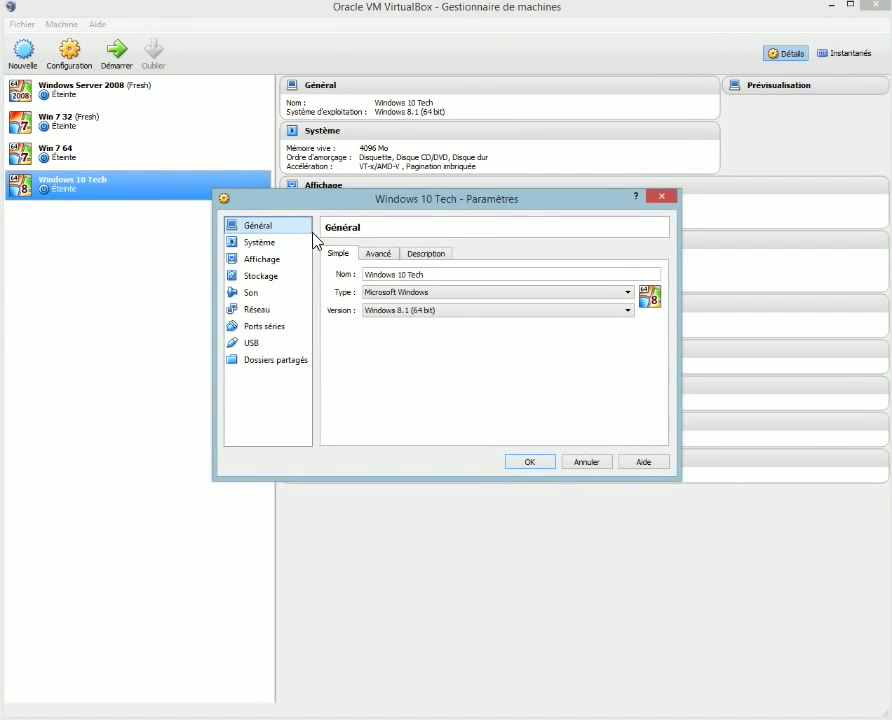
pyautogui.click(376, 256)
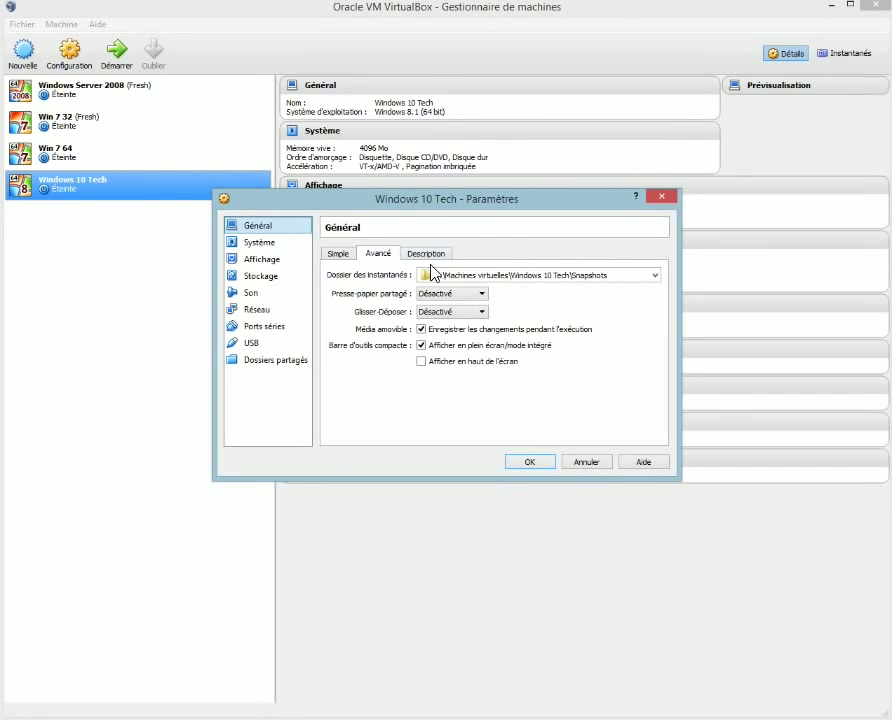
pyautogui.click(450, 294)
pyautogui.click(452, 333)
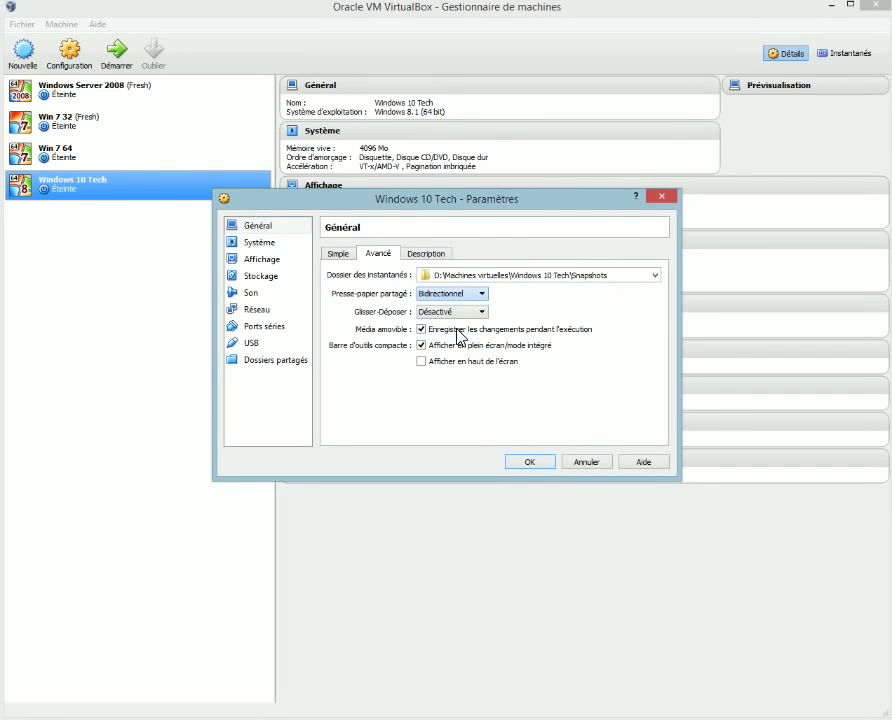
pyautogui.click(452, 312)
pyautogui.click(450, 352)
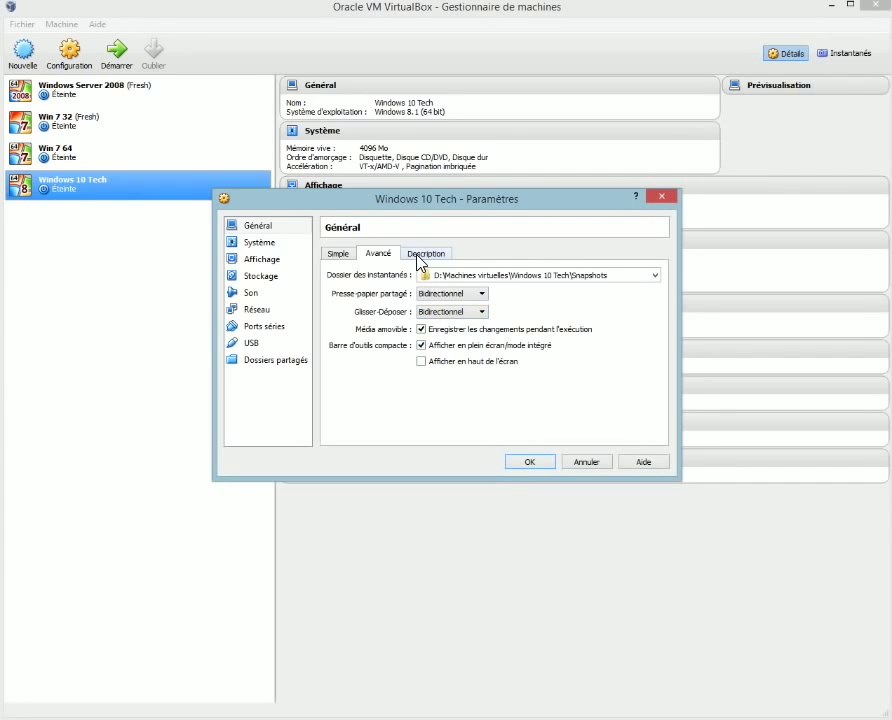
pyautogui.click(420, 256)
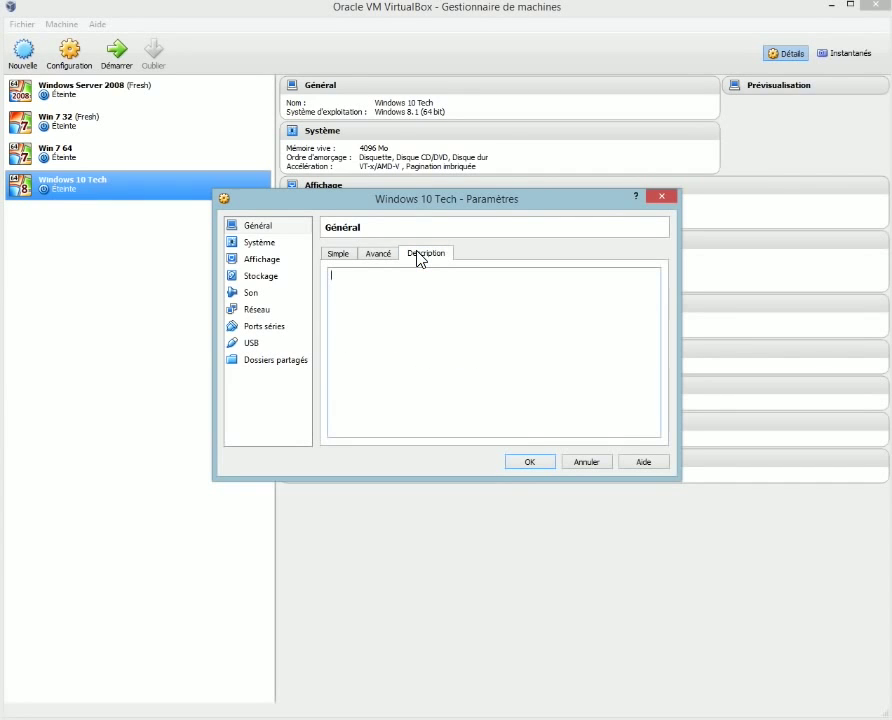
pyautogui.click(342, 256)
# Step: Set the number of processors of the Windows 10 Tech machine to 2
pyautogui.click(266, 243)
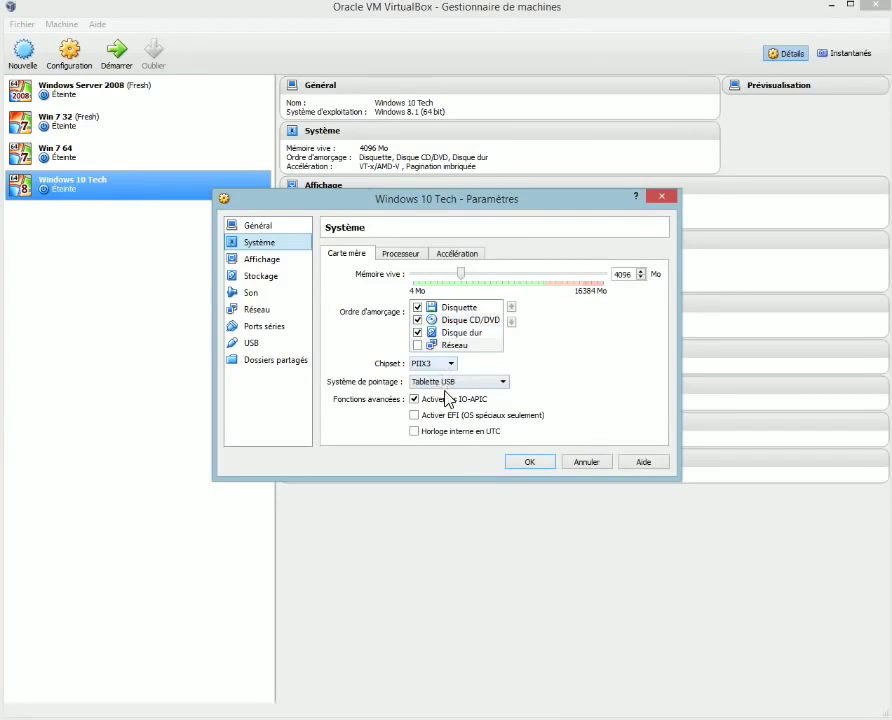
pyautogui.click(398, 256)
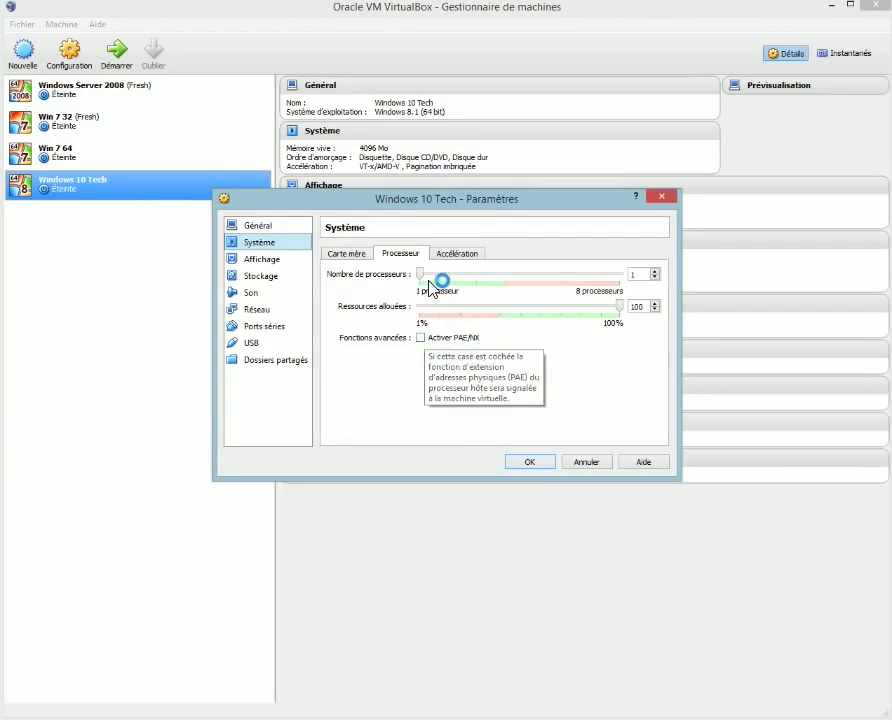
pyautogui.moveTo(420, 283); pyautogui.dragTo(450, 286)
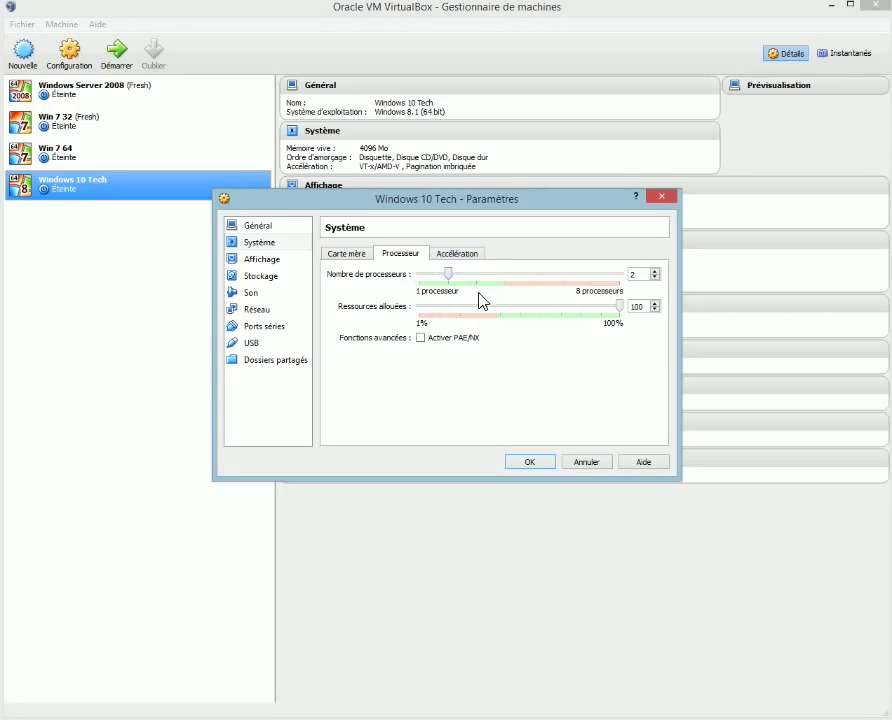
# Step: Review the machine's acceleration, display, storage and network settings, and save the configuration
pyautogui.click(456, 256)
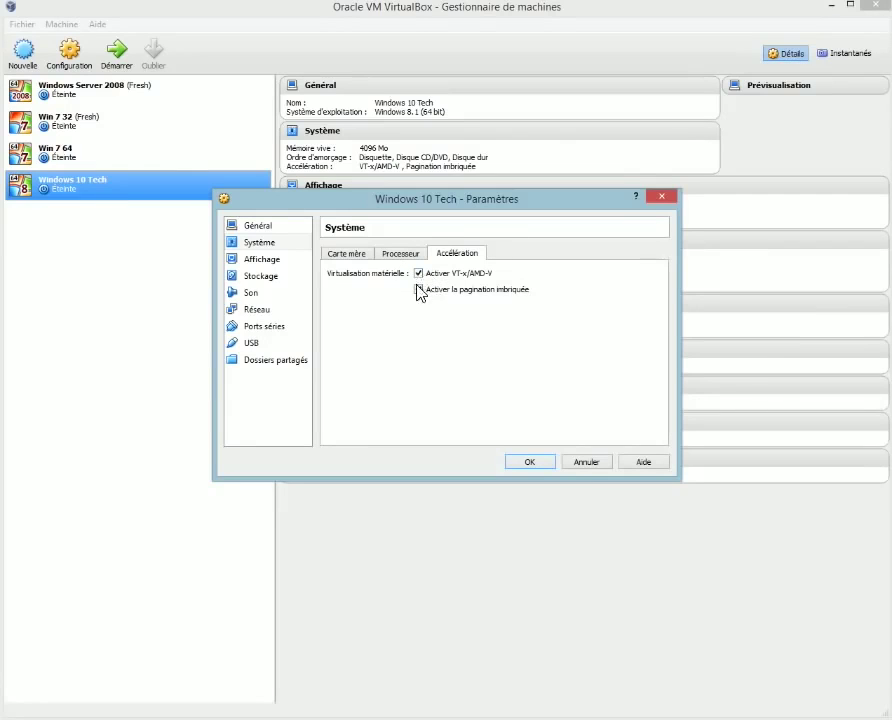
pyautogui.click(278, 265)
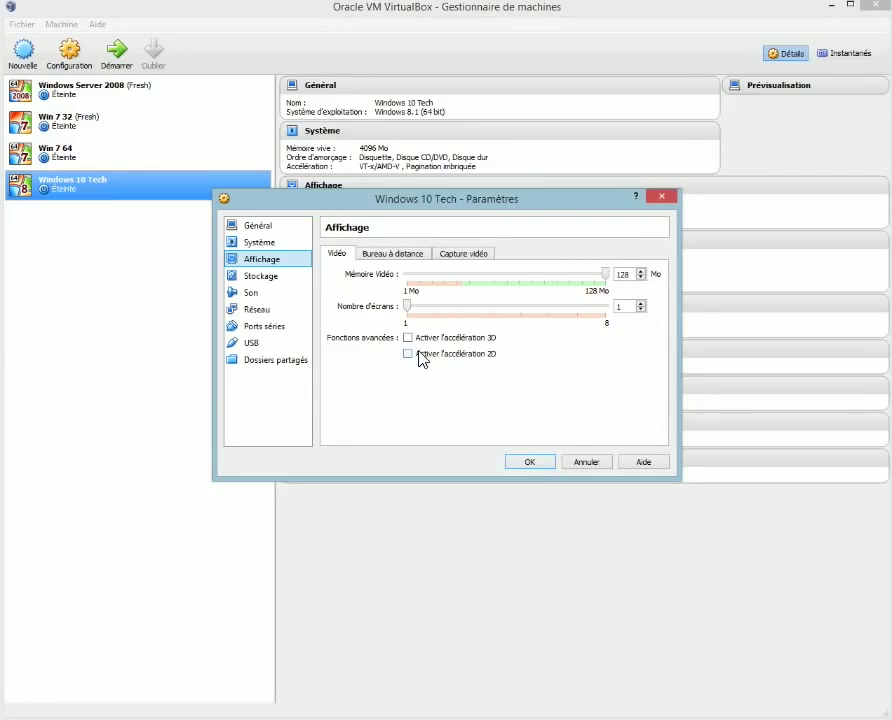
pyautogui.click(280, 279)
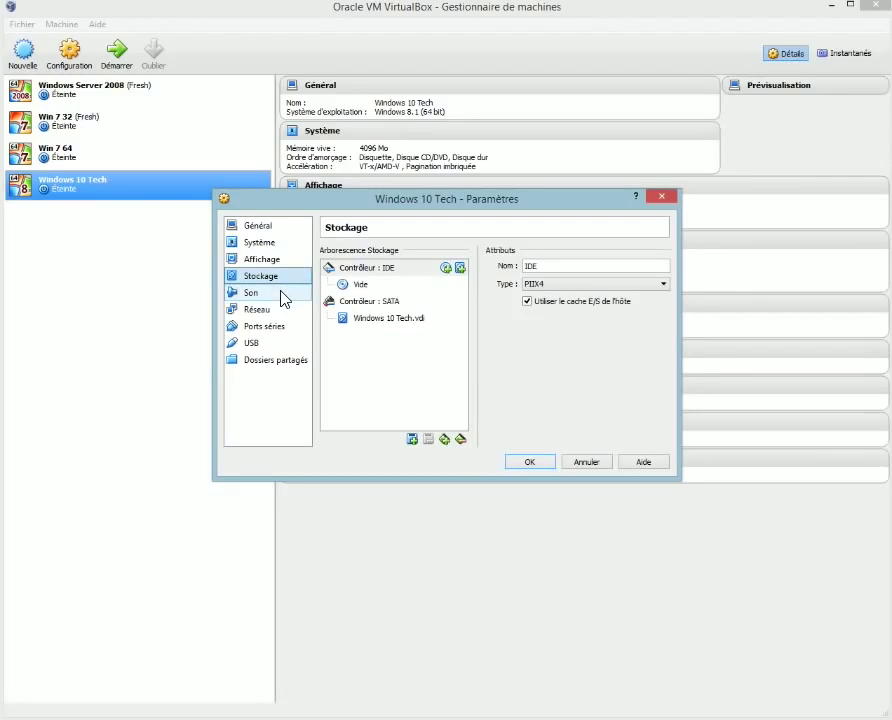
pyautogui.click(292, 312)
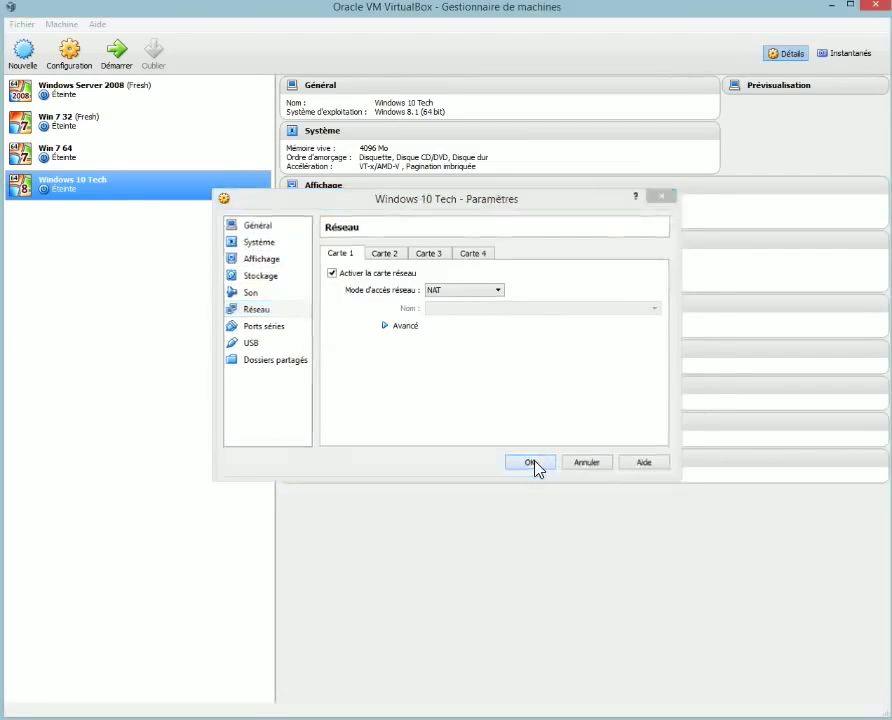
pyautogui.click(536, 463)
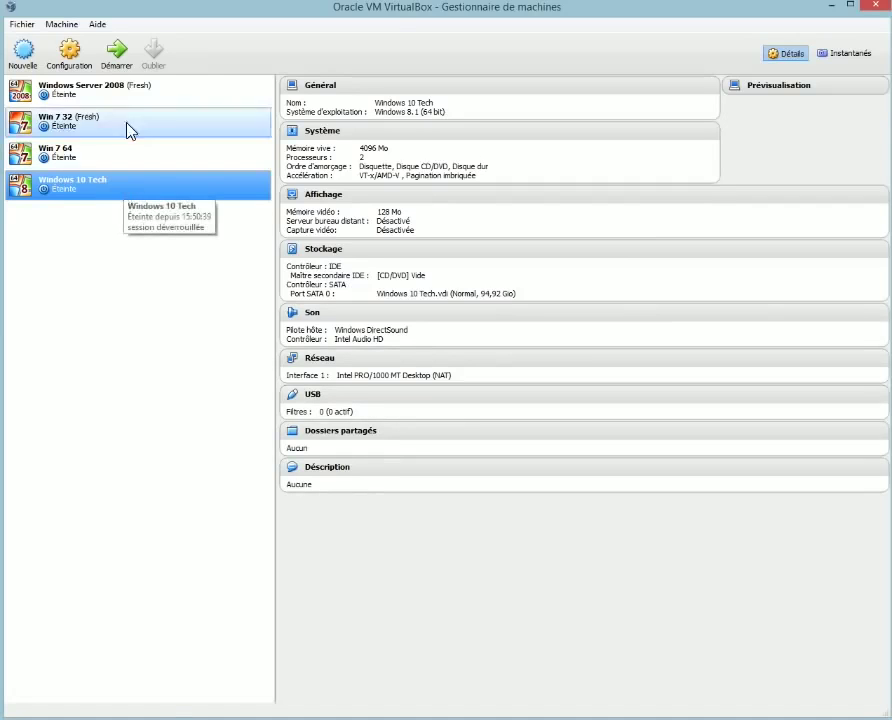
# Step: Start the Windows 10 Tech machine with Windows-10-fr.iso as its startup disk
pyautogui.click(116, 52)
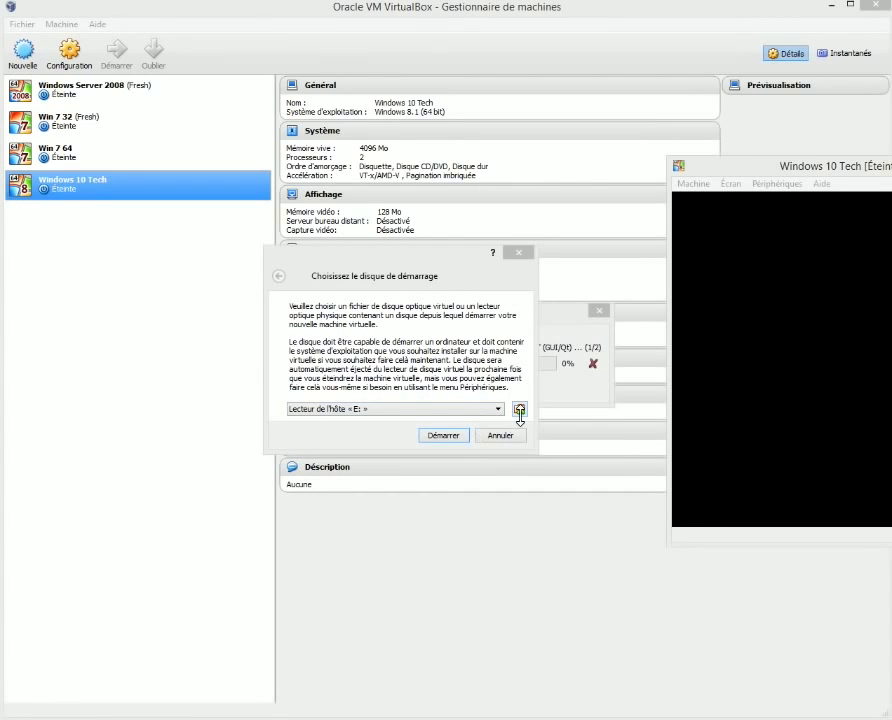
pyautogui.click(520, 411)
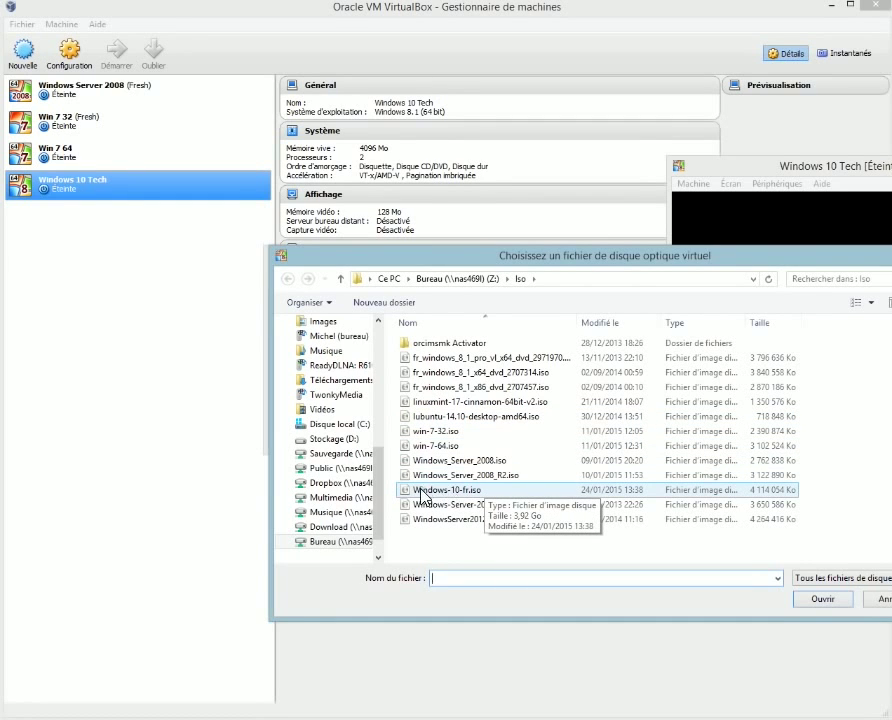
pyautogui.doubleClick(456, 492)
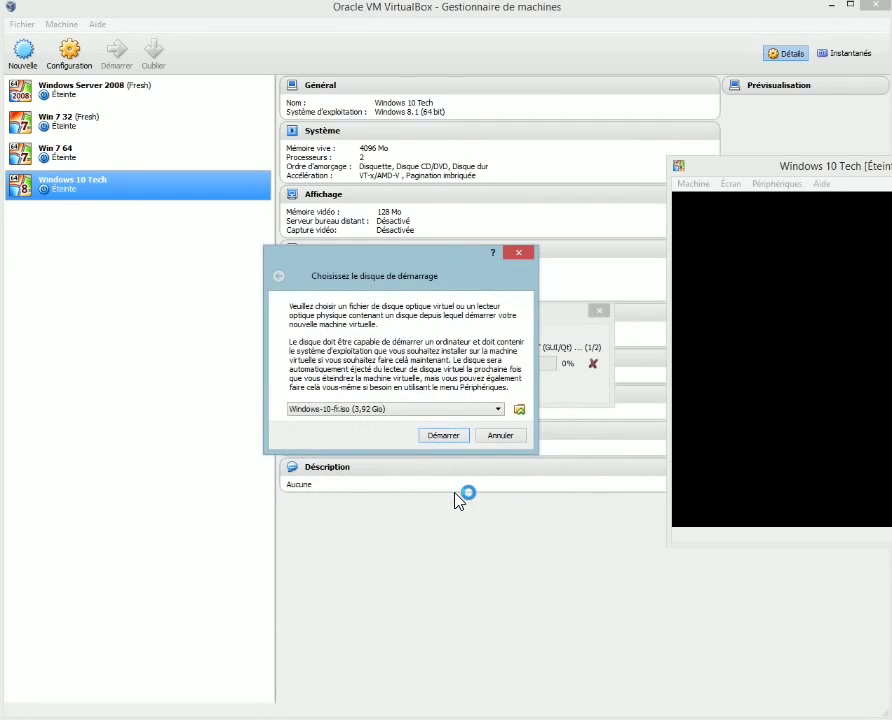
pyautogui.click(449, 440)
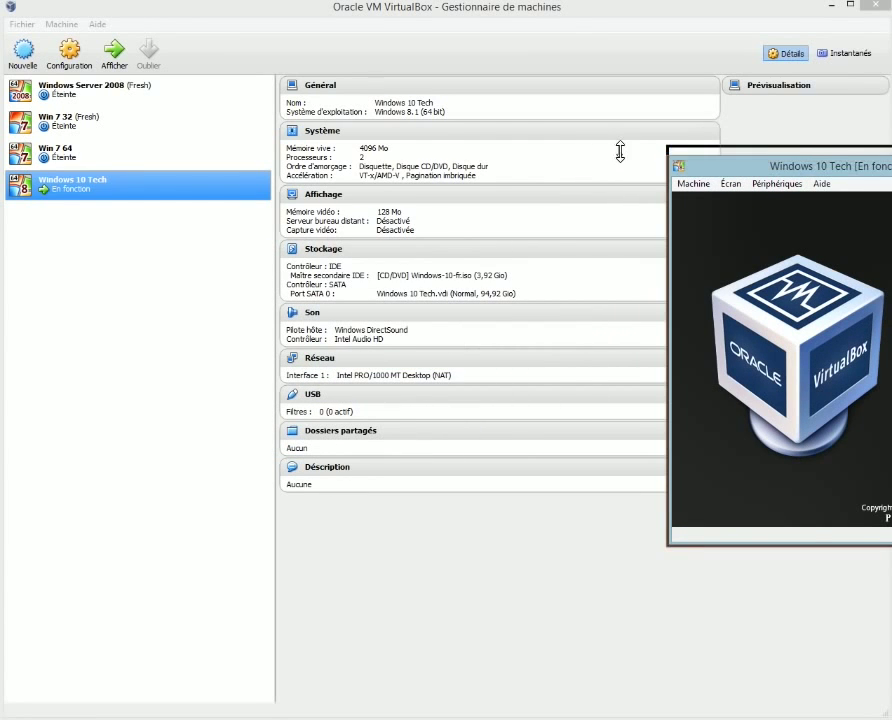
# Step: Enlarge the running machine's window to show its whole screen and place it in the screen's upper-left corner
pyautogui.moveTo(754, 166); pyautogui.dragTo(226, 82)
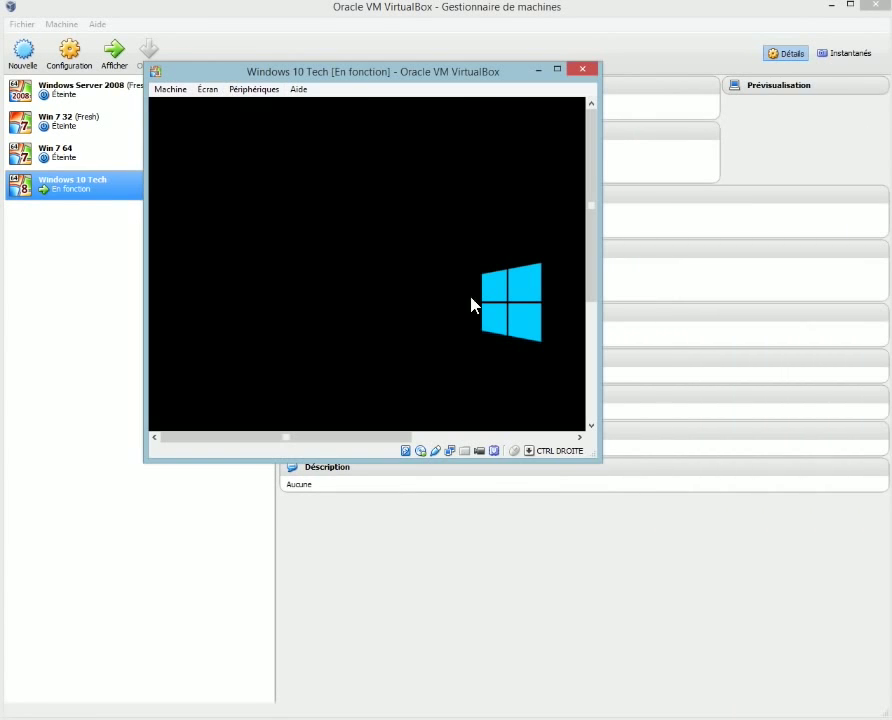
pyautogui.moveTo(601, 457); pyautogui.dragTo(866, 658)
pyautogui.moveTo(553, 75); pyautogui.dragTo(413, 19)
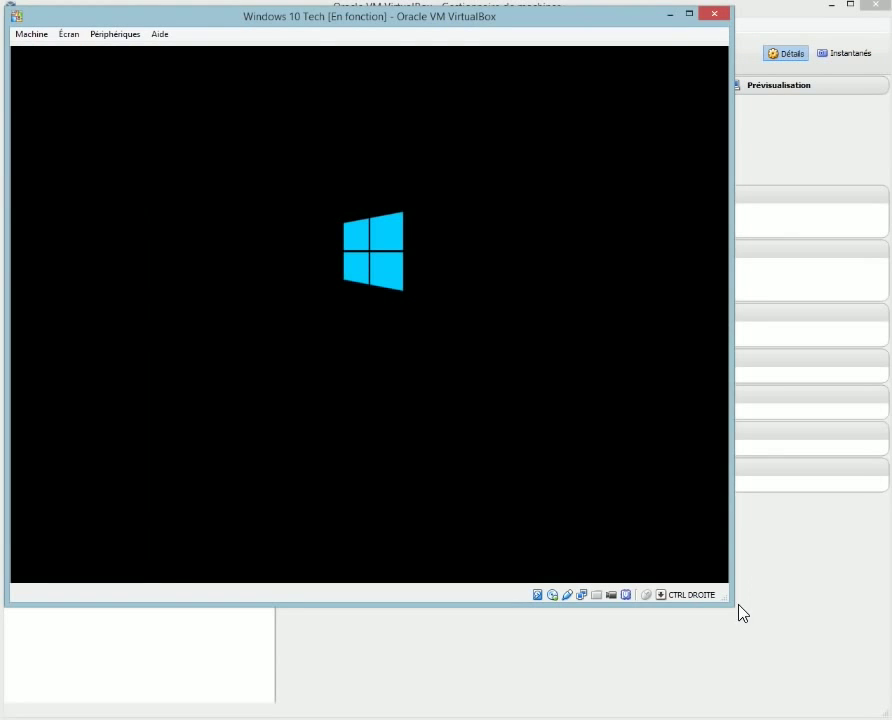
# Step: Start the Windows installation with the French (France) language, format and keyboard settings, and accept the licence terms
pyautogui.moveTo(730, 606); pyautogui.dragTo(879, 704)
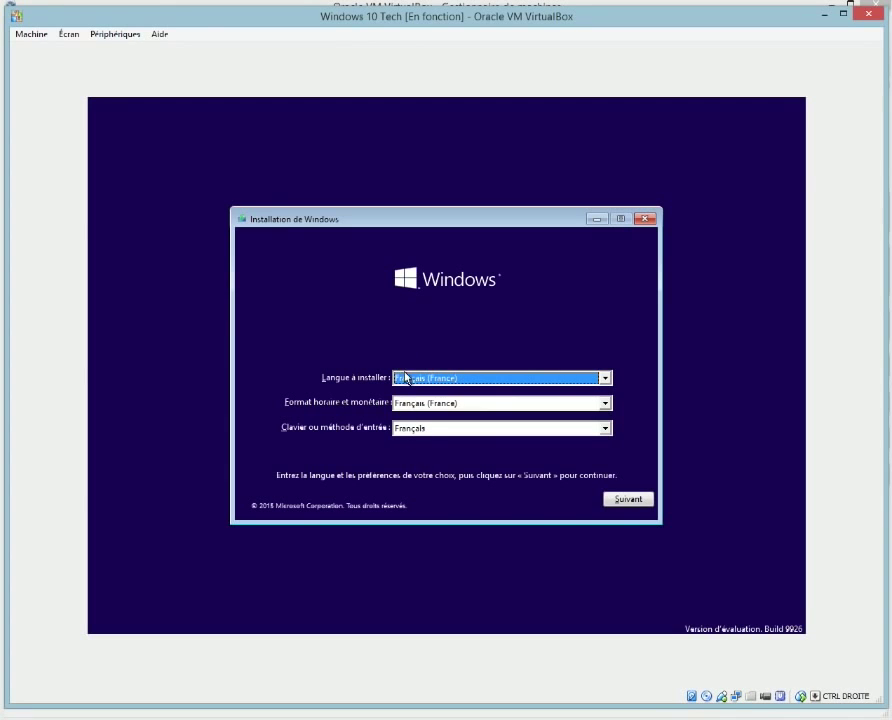
pyautogui.click(628, 499)
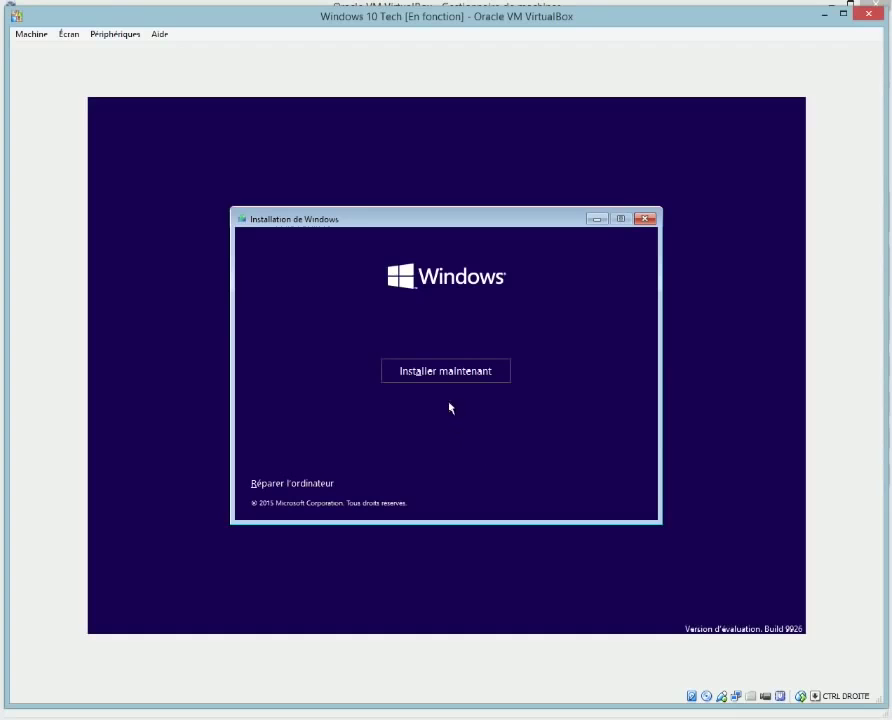
pyautogui.click(446, 372)
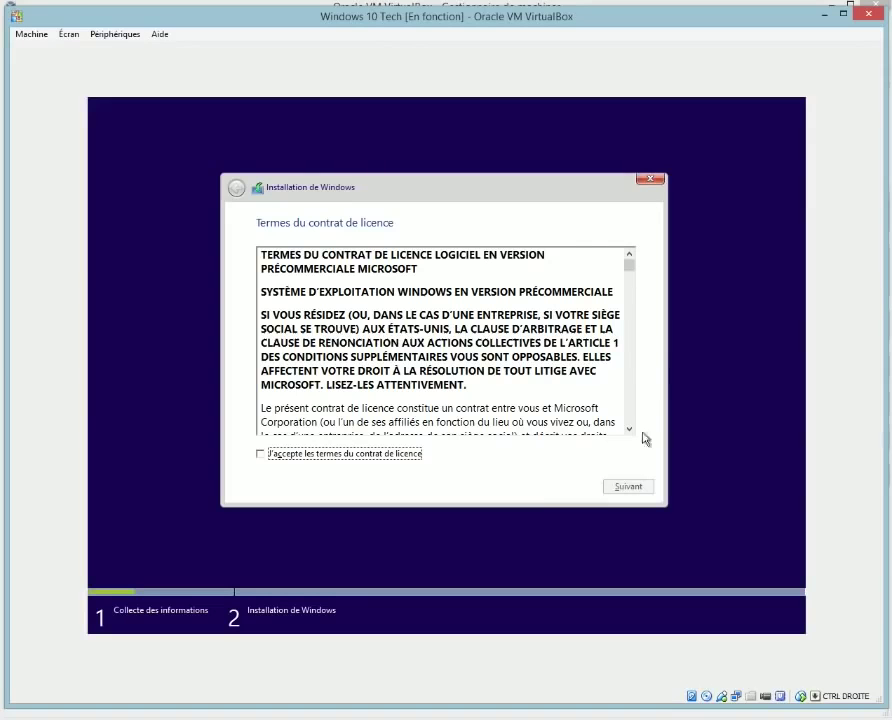
pyautogui.click(399, 457)
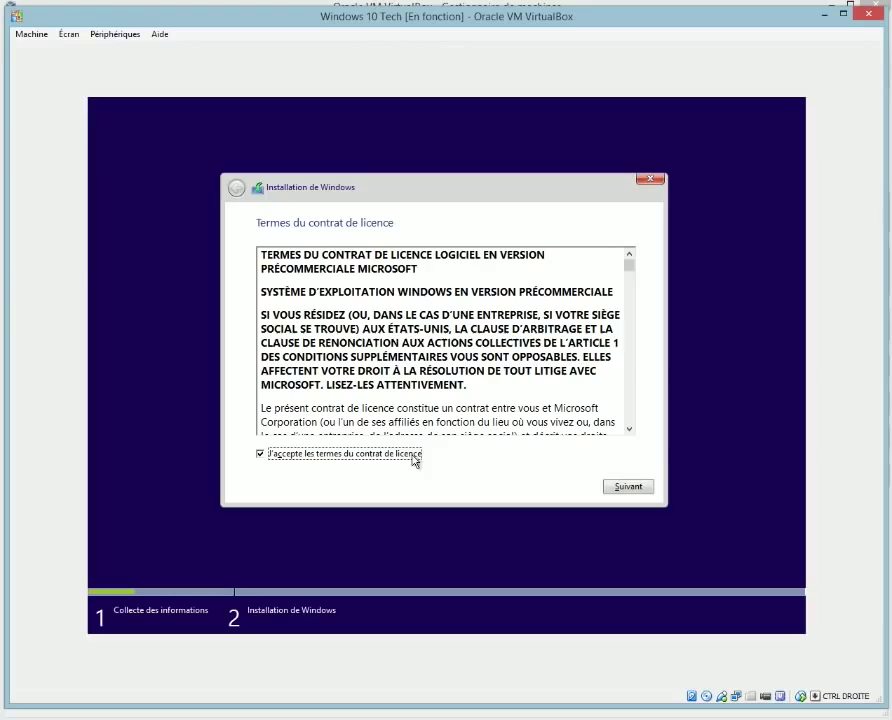
pyautogui.click(641, 490)
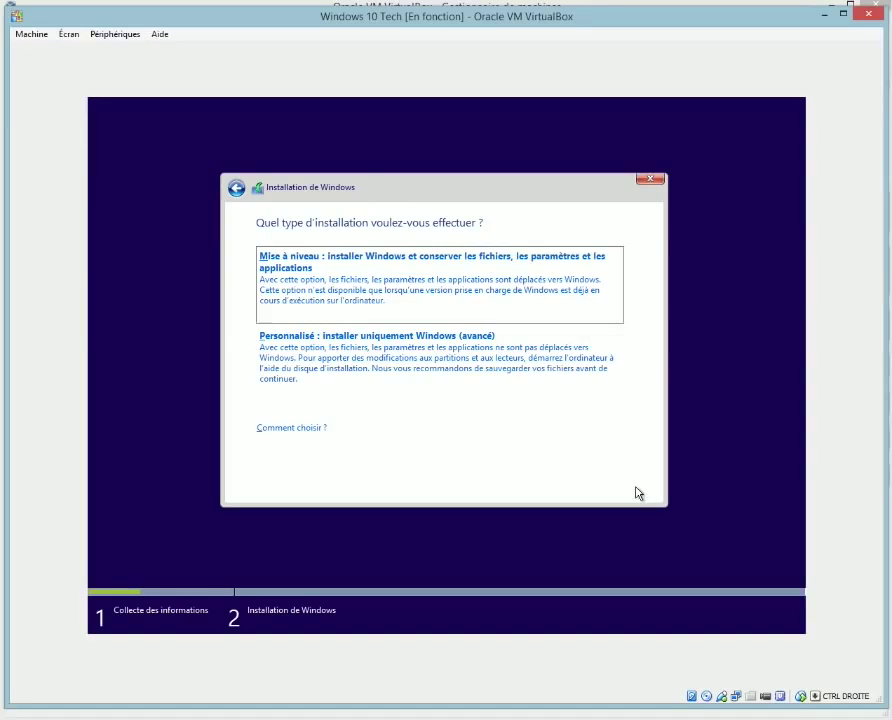
# Step: Choose the custom installation, create a 97203 MB partition on the unallocated drive, and install Windows on the primary partition
pyautogui.click(428, 357)
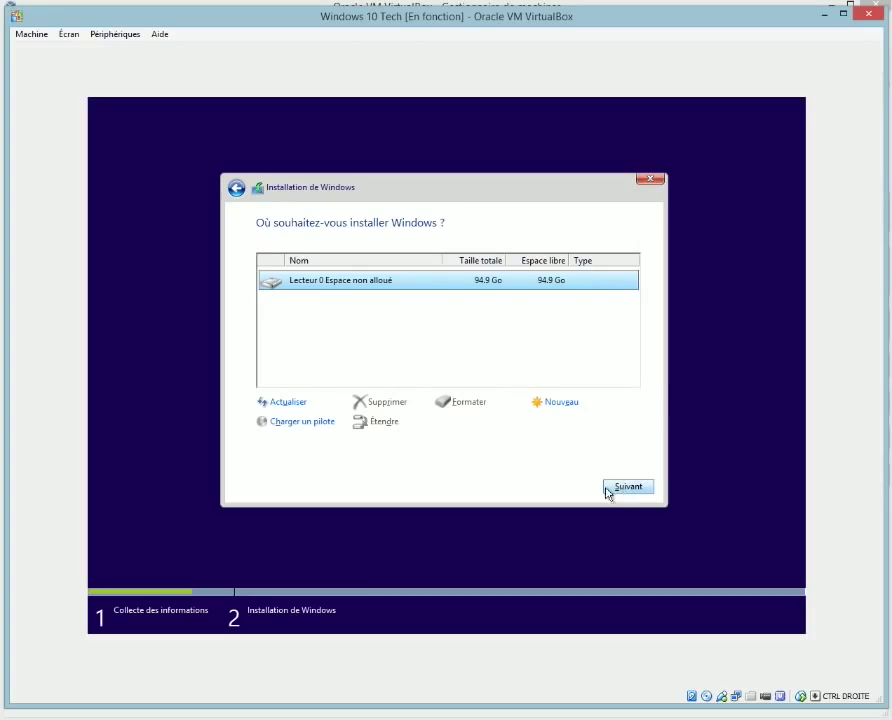
pyautogui.click(559, 405)
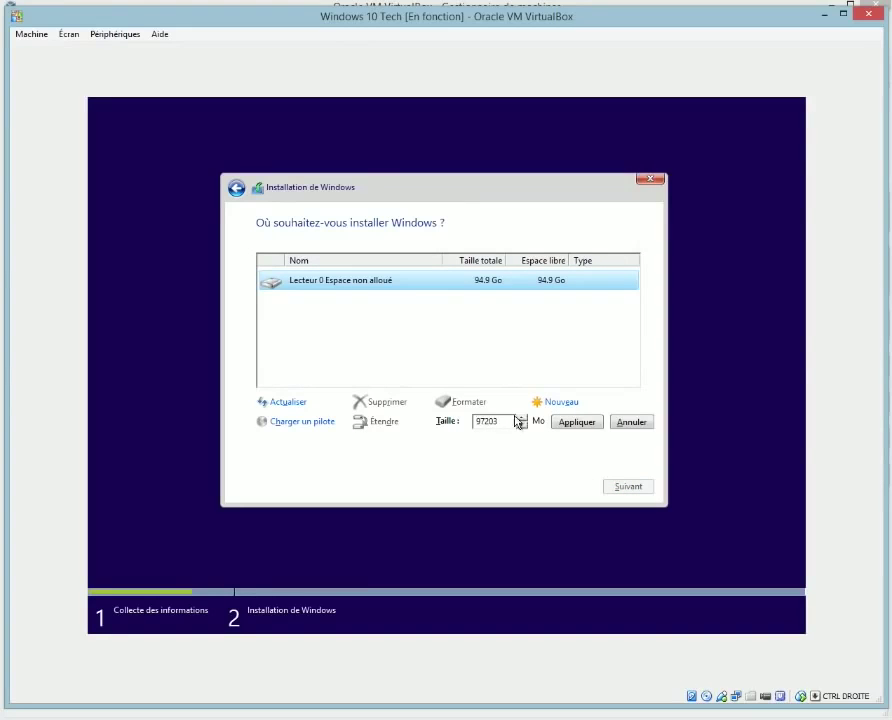
pyautogui.click(578, 422)
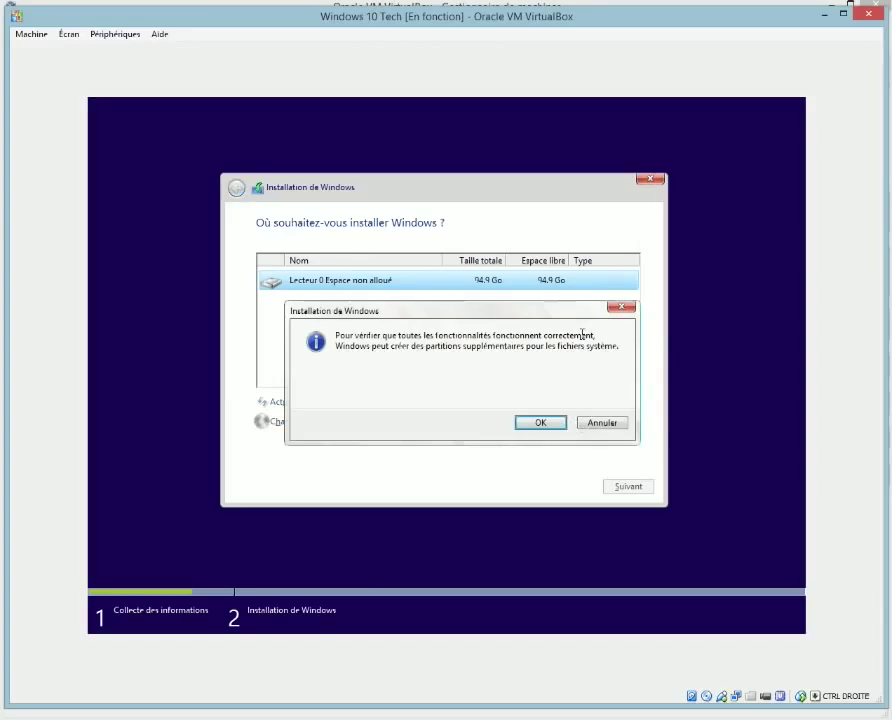
pyautogui.click(541, 424)
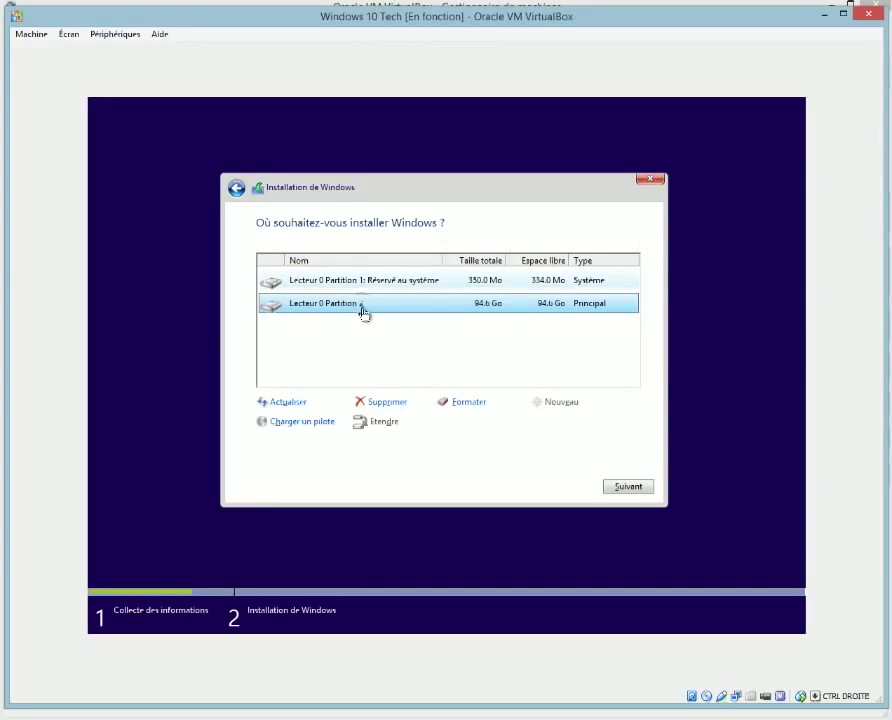
pyautogui.click(637, 494)
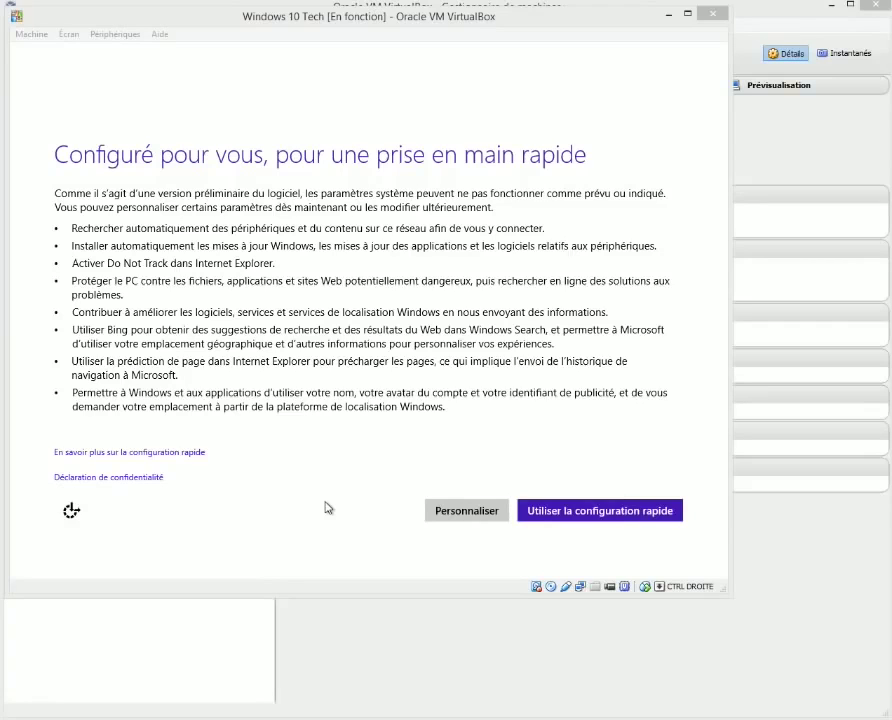
# Step: Accept the express settings and choose to set up the PC without a Microsoft account
pyautogui.click(580, 514)
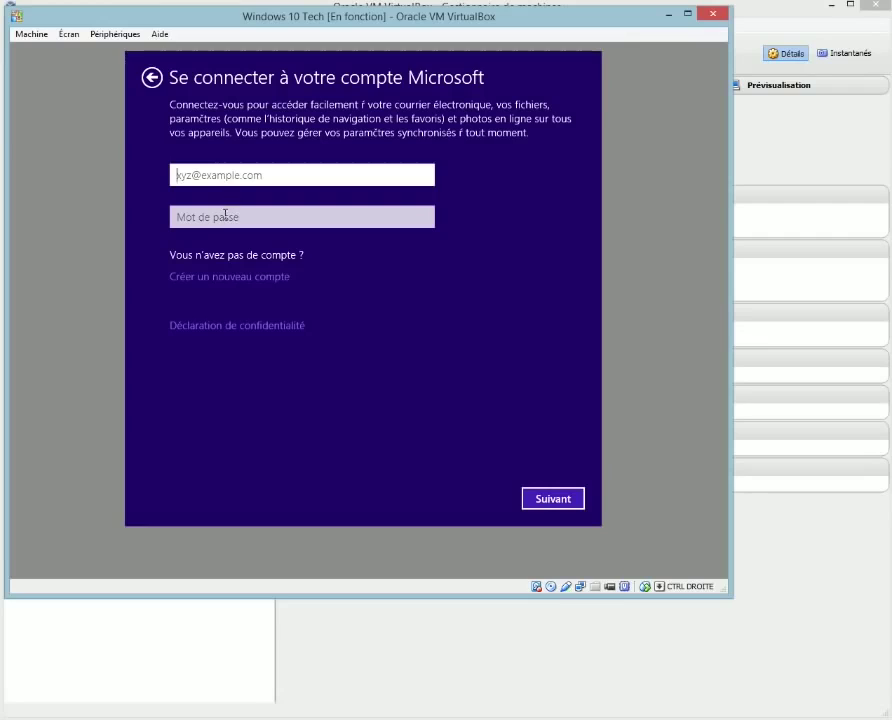
pyautogui.click(227, 280)
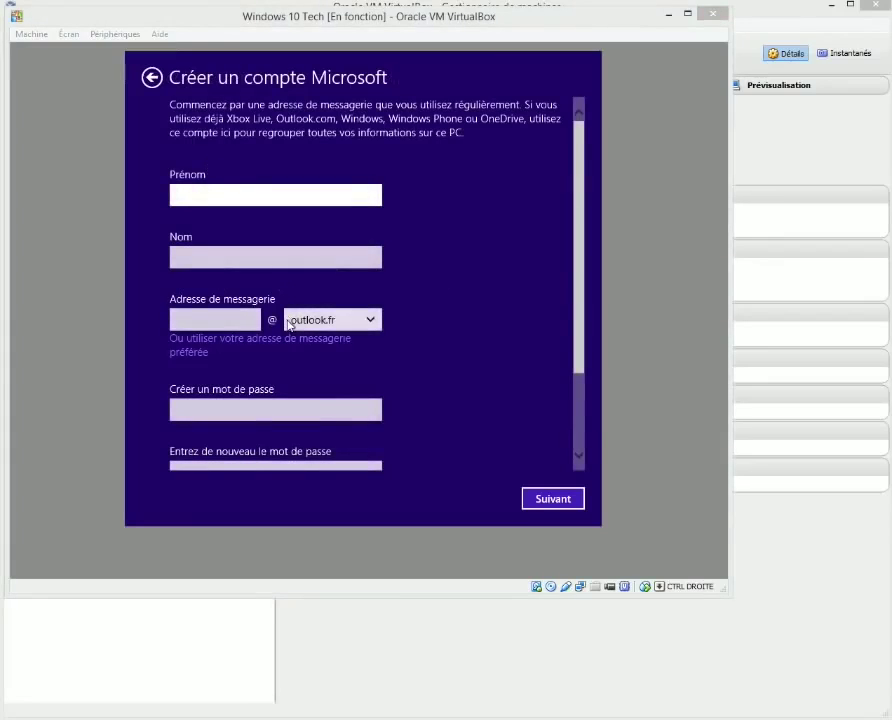
pyautogui.click(576, 428)
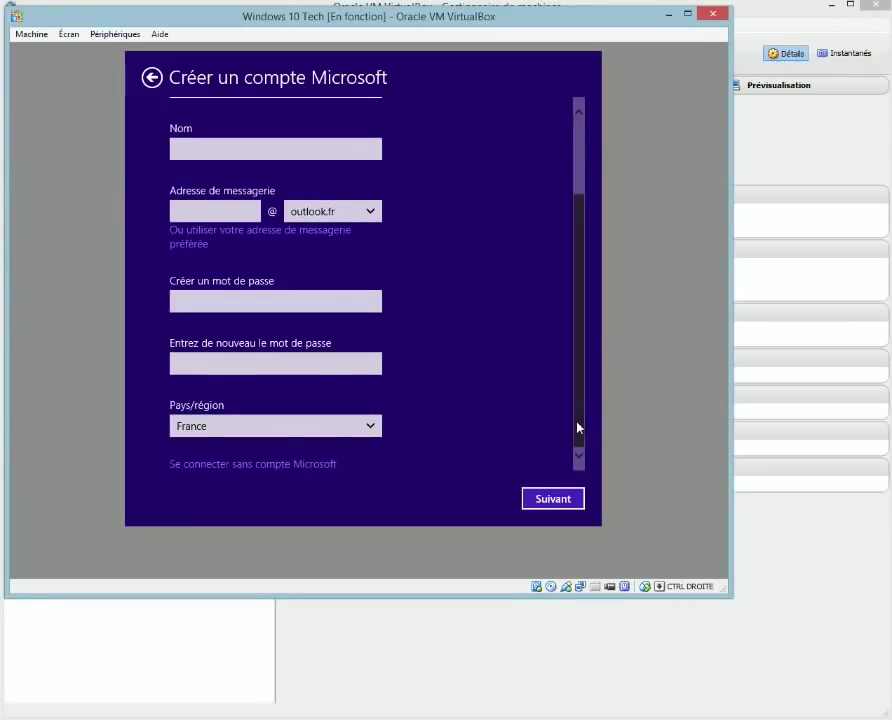
pyautogui.moveTo(578, 428); pyautogui.dragTo(598, 305)
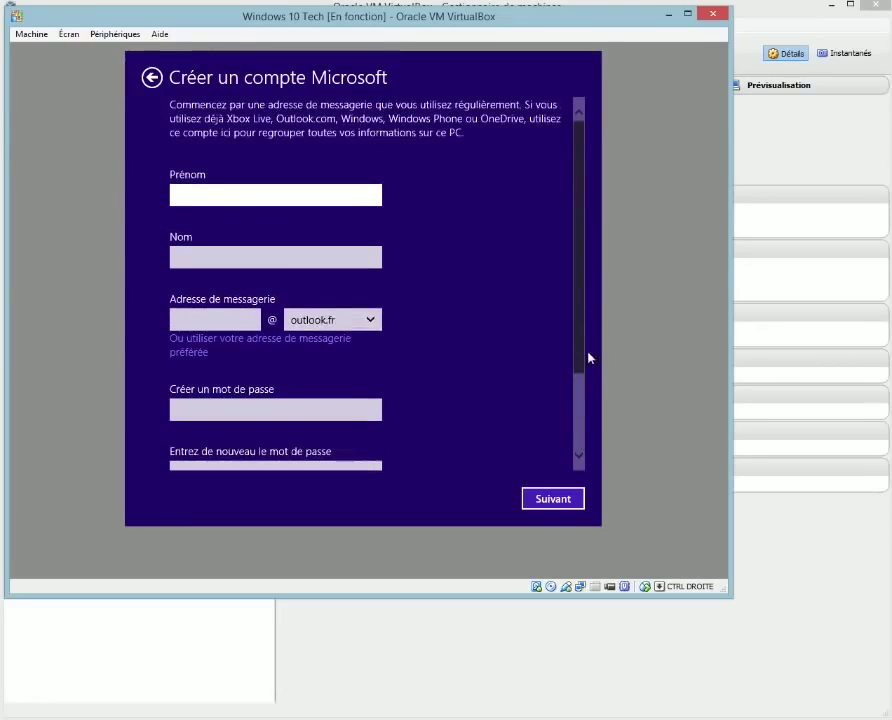
pyautogui.click(581, 450)
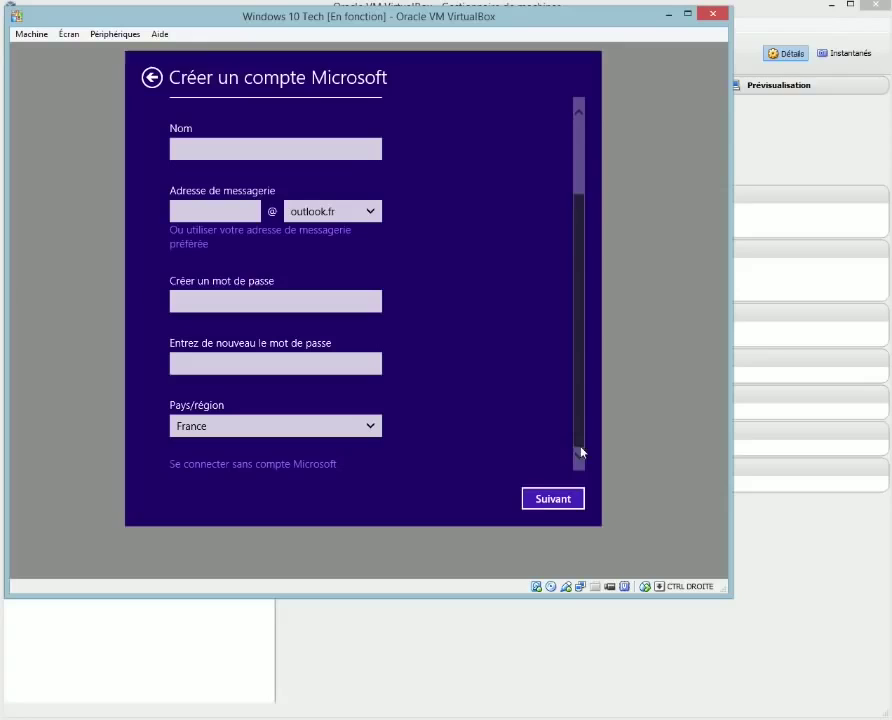
pyautogui.click(263, 472)
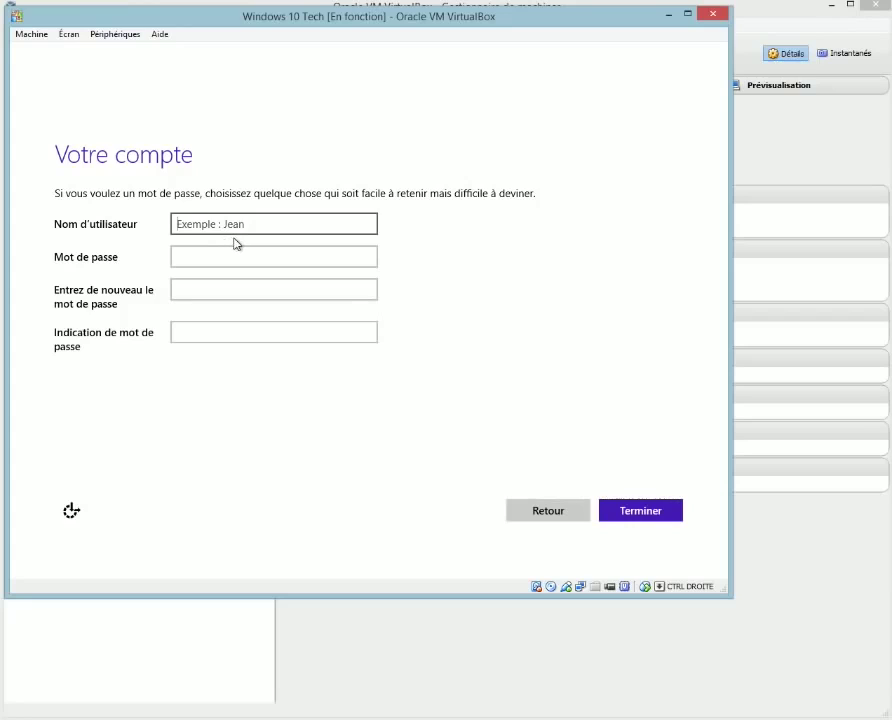
# Step: Create the local account with the user's name, the account password entered twice and the hint "pass", and finish the setup
pyautogui.write('cedric')
pyautogui.press('Tab')
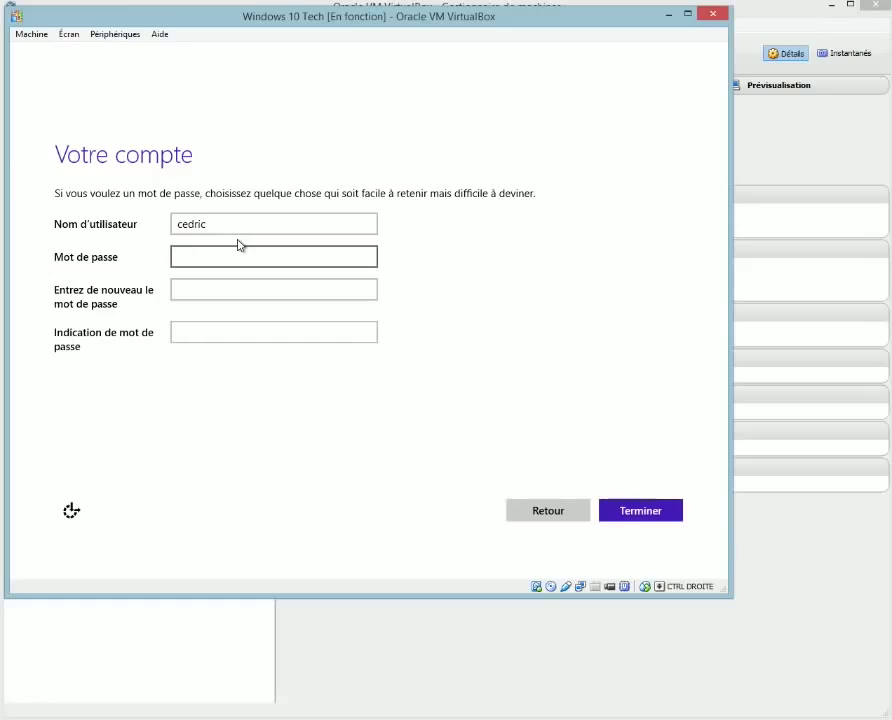
pyautogui.write('•••••••••')
pyautogui.press('Tab')
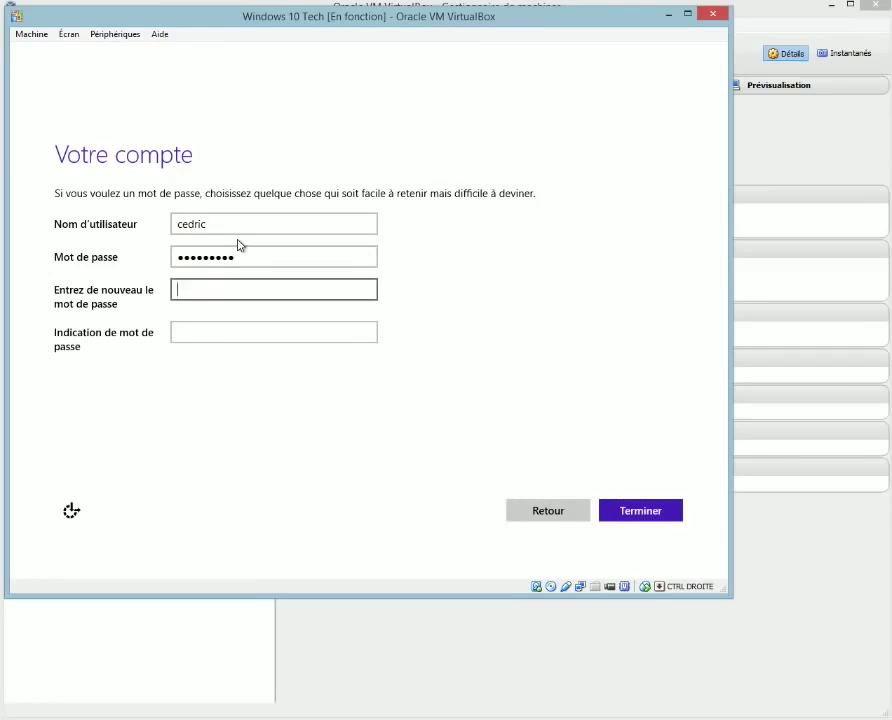
pyautogui.write('•••••••••')
pyautogui.press('Tab')
pyautogui.write('p')
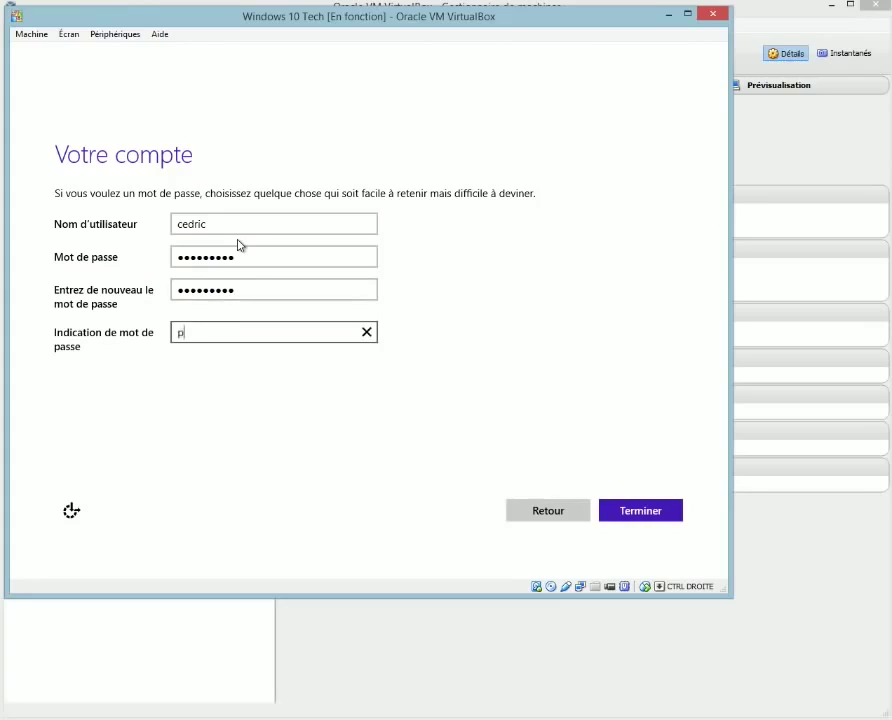
pyautogui.press('BackSpace')
pyautogui.write('pass')
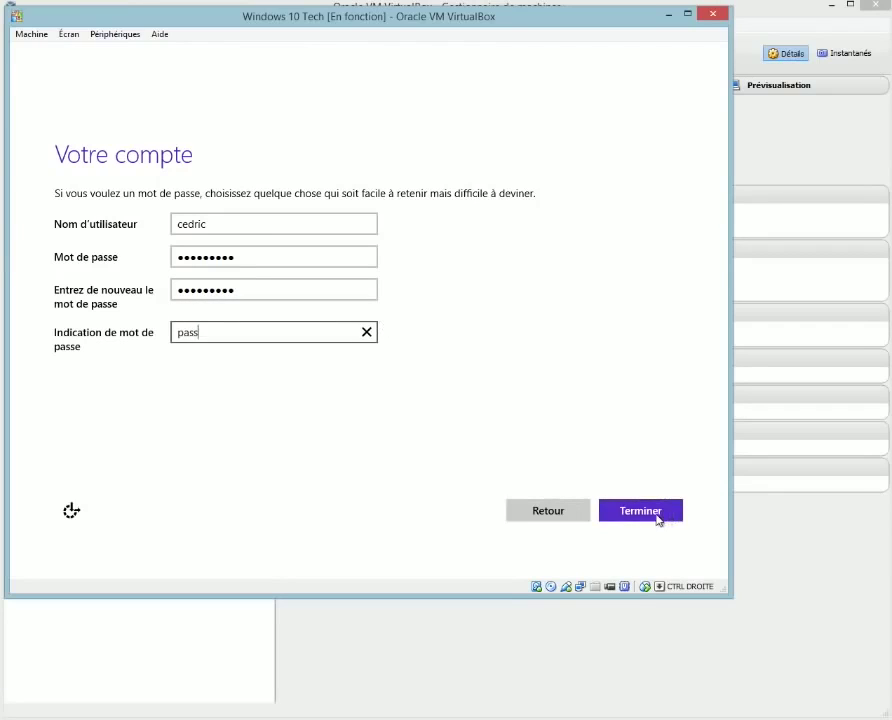
pyautogui.click(602, 520)
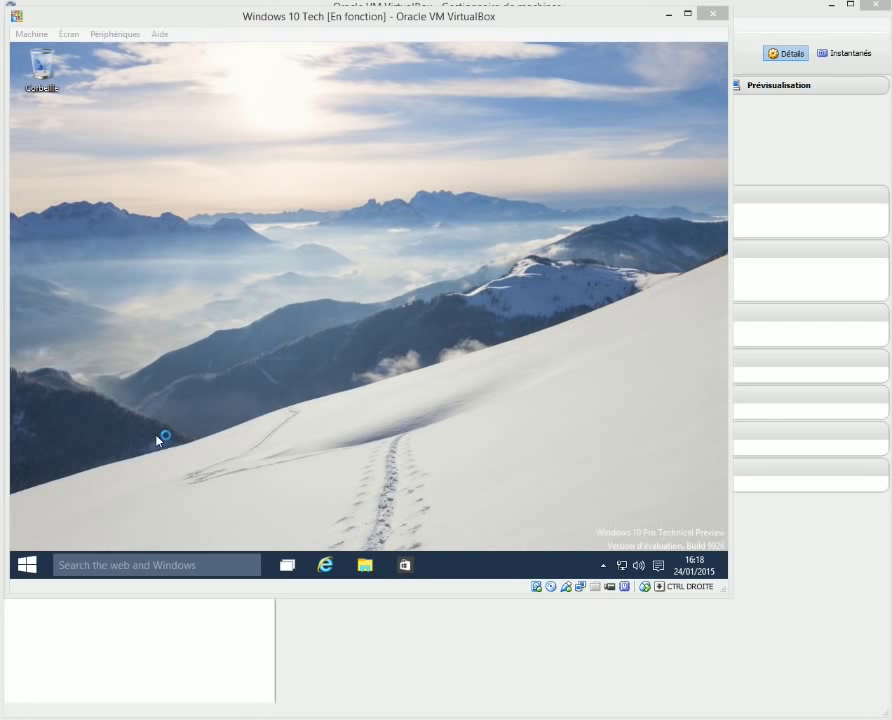
# Step: Look through the Start menu's tile groups in the newly installed Windows 10, and close the menu
pyautogui.click(27, 565)
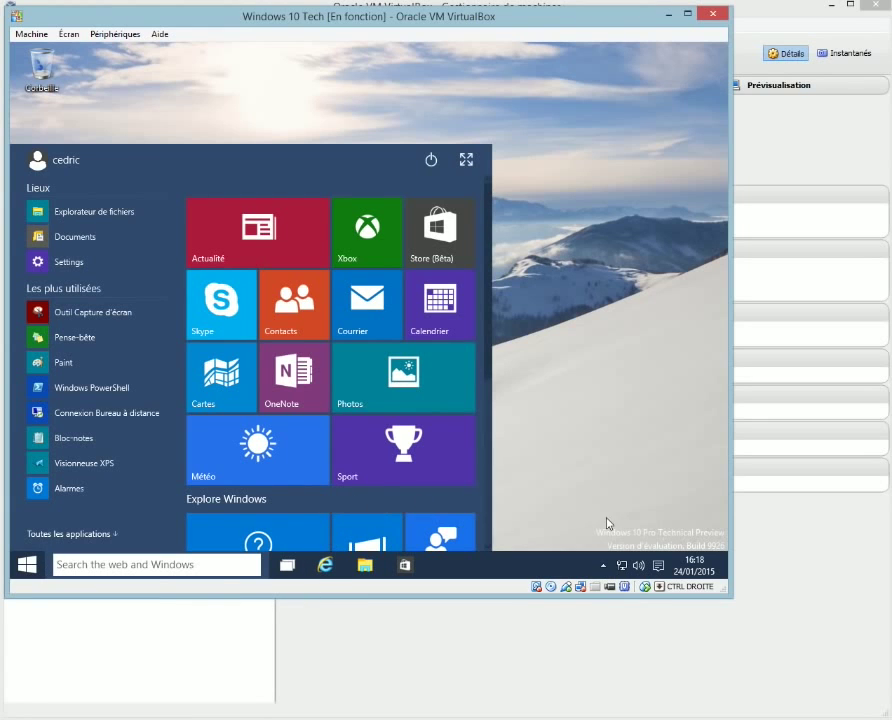
pyautogui.scroll(-1, 438, 477)
pyautogui.scroll(-3, 438, 477)
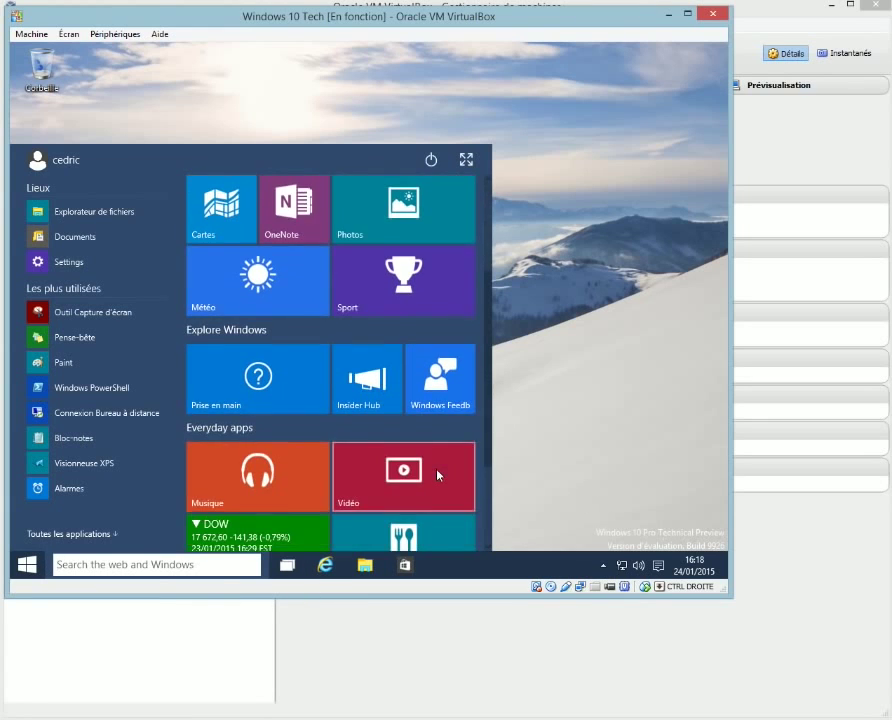
pyautogui.scroll(4, 436, 480)
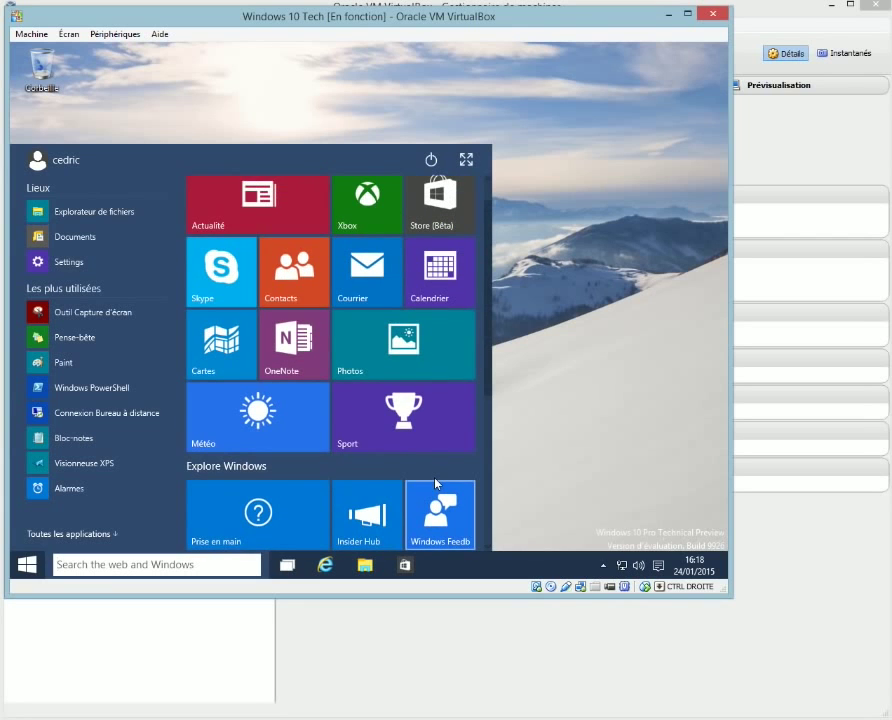
pyautogui.scroll(1, 437, 484)
pyautogui.press('Escape')
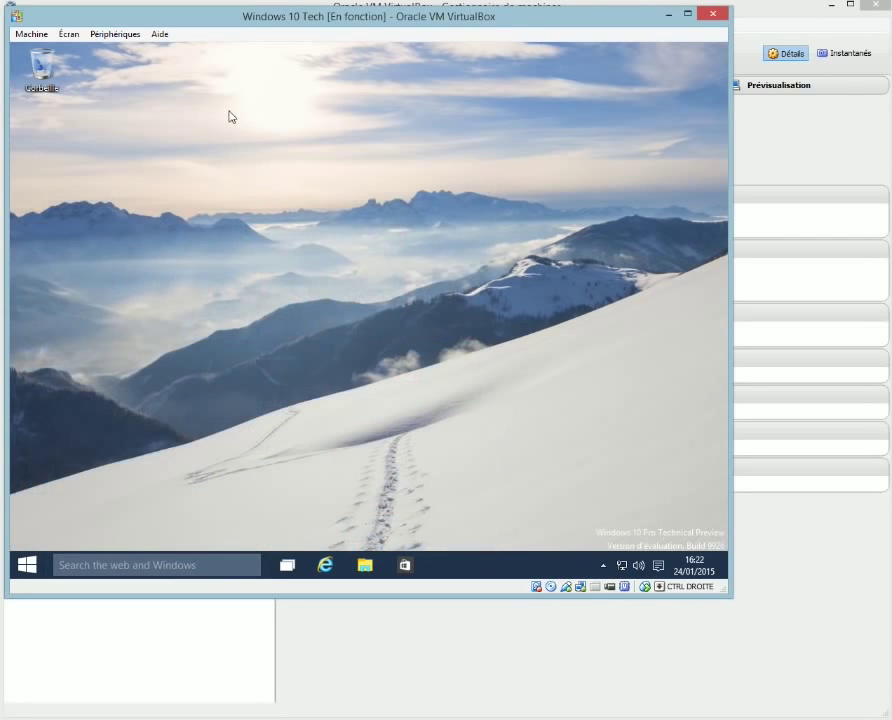
# Step: Insert the Guest Additions CD image into the machine and open the VirtualBox Guest Additions drive (D:) in the guest's file explorer
pyautogui.click(126, 40)
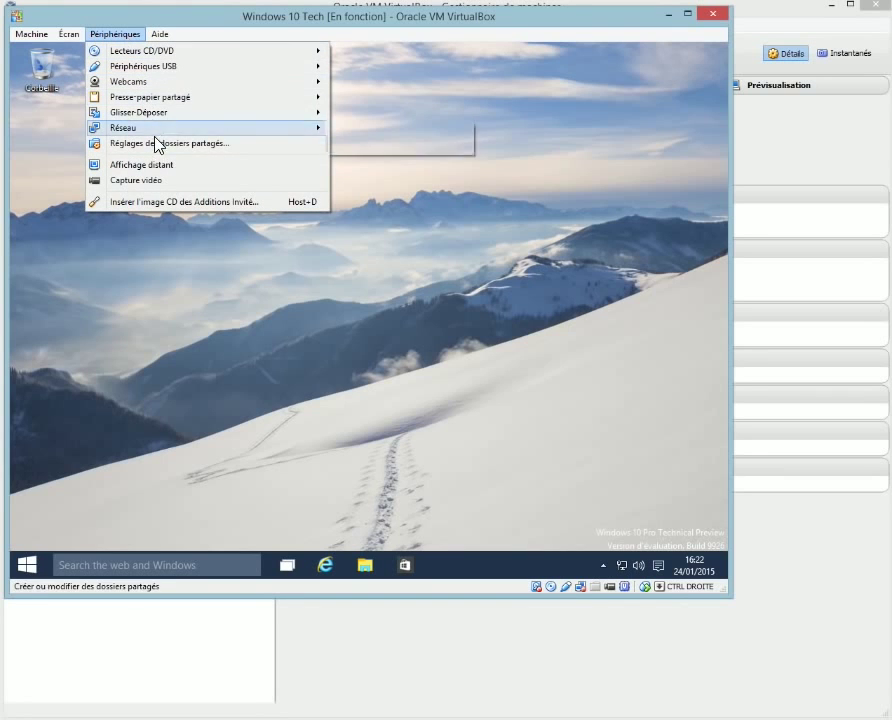
pyautogui.click(183, 204)
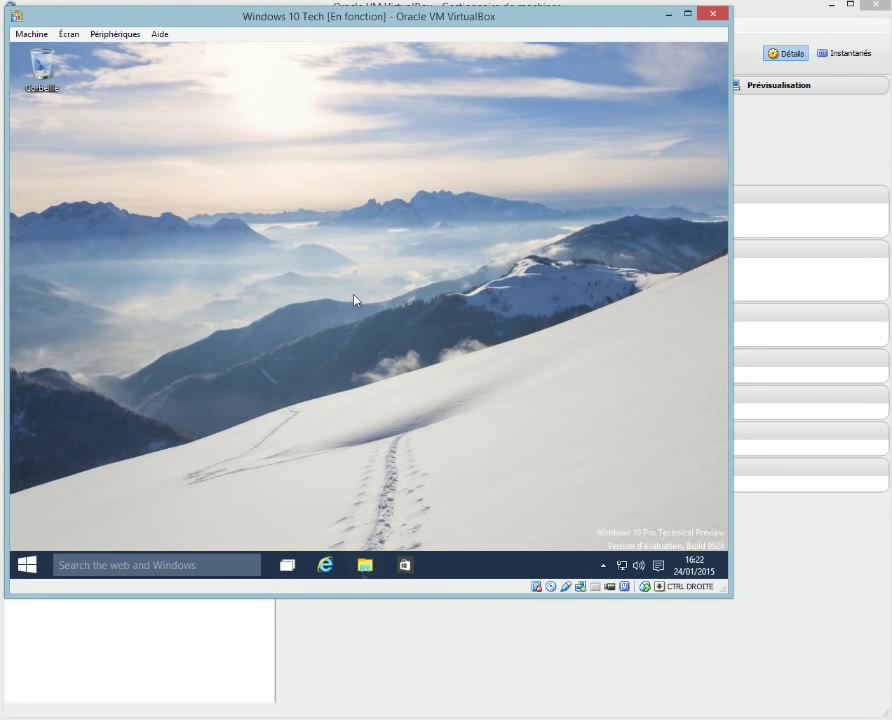
pyautogui.press('super+e')
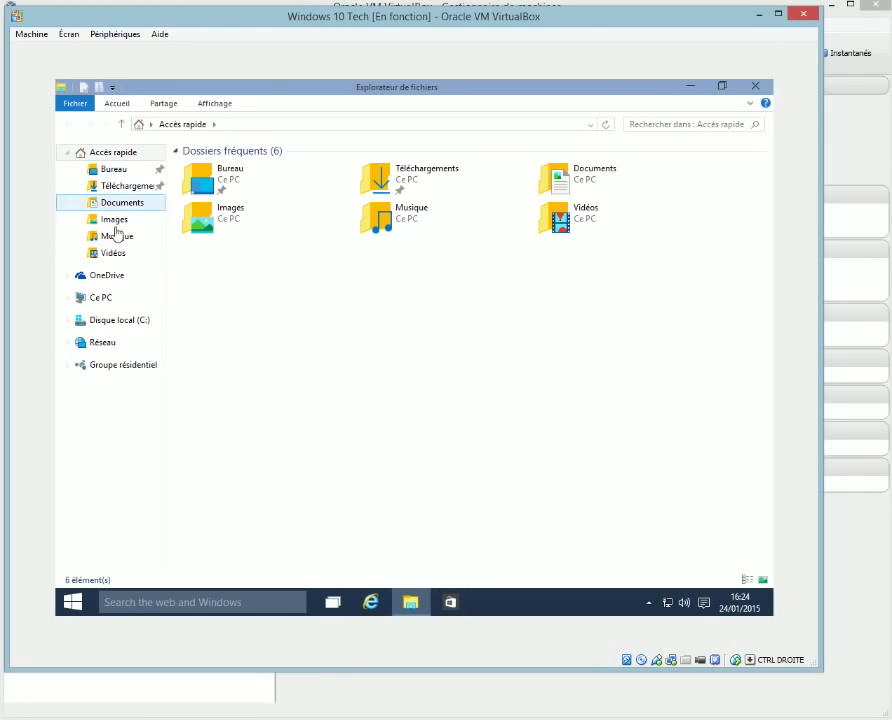
pyautogui.click(98, 299)
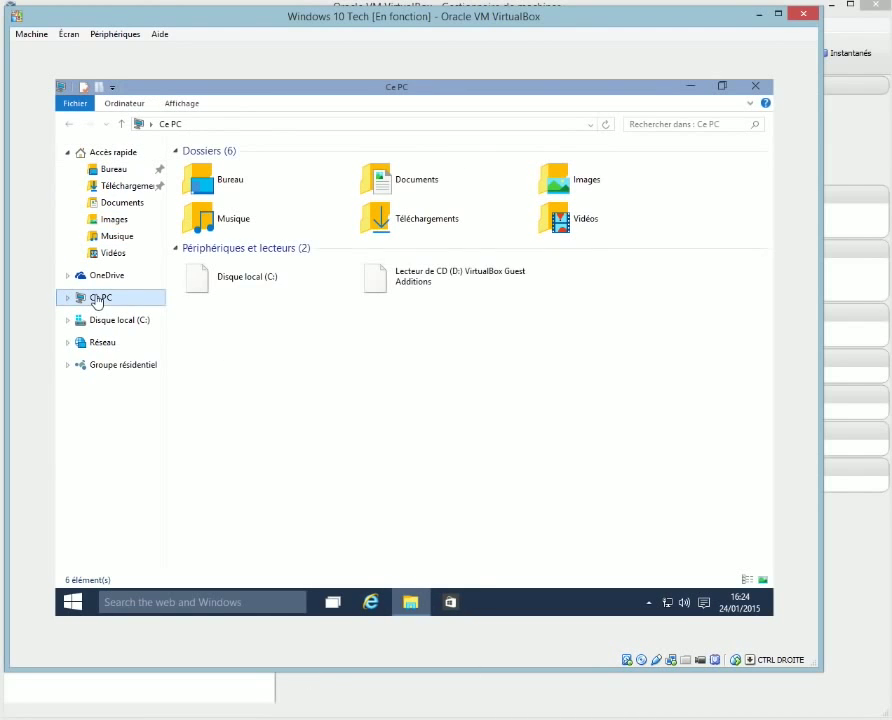
pyautogui.doubleClick(392, 277)
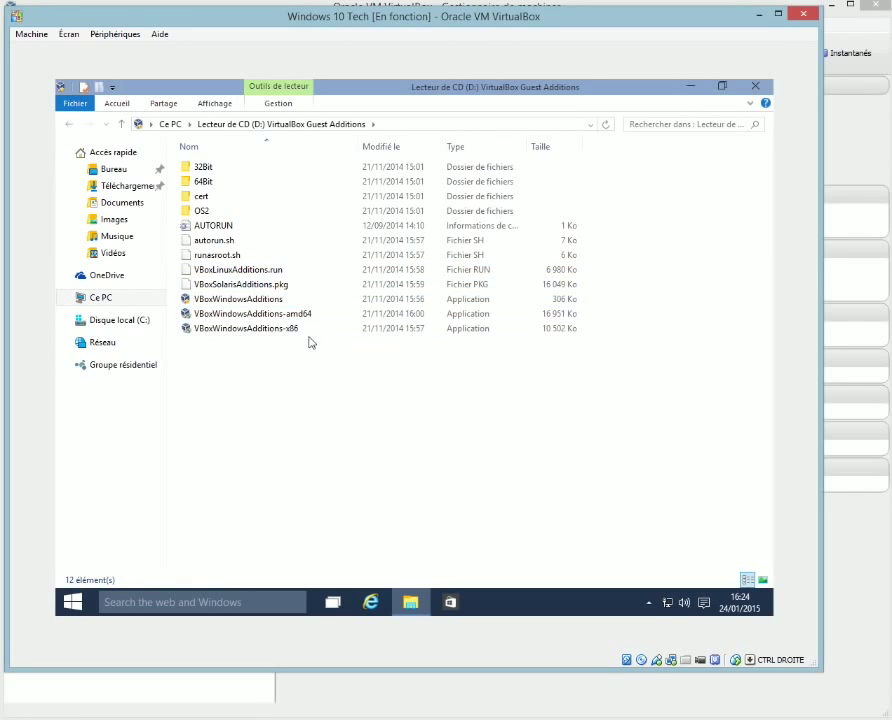
# Step: Install the Guest Additions with VBoxWindowsAdditions-amd64, keeping the default folder and components, accept the Oracle device software, and restart the guest immediately
pyautogui.doubleClick(299, 316)
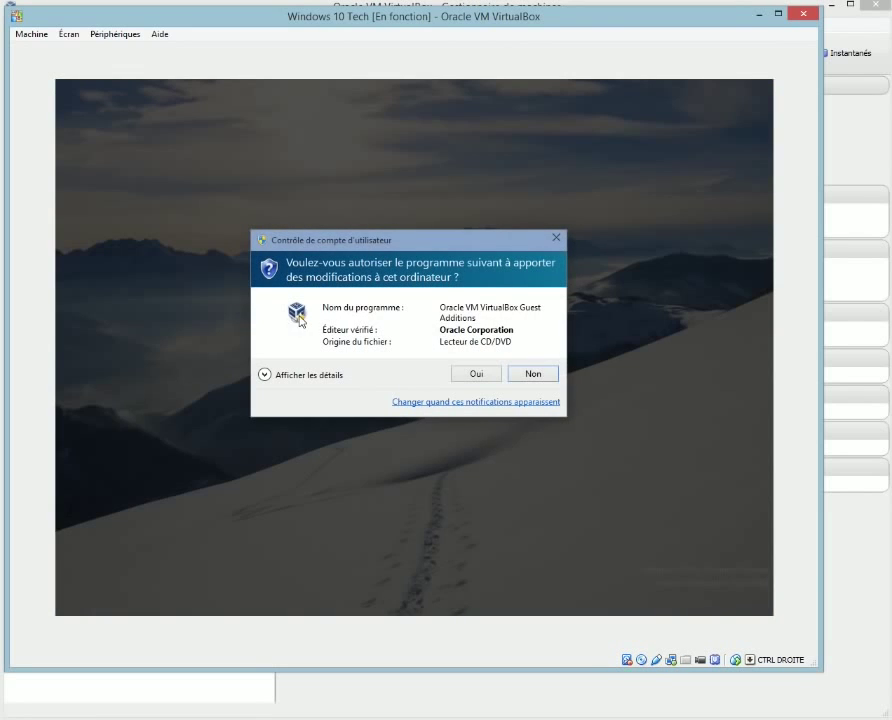
pyautogui.click(537, 377)
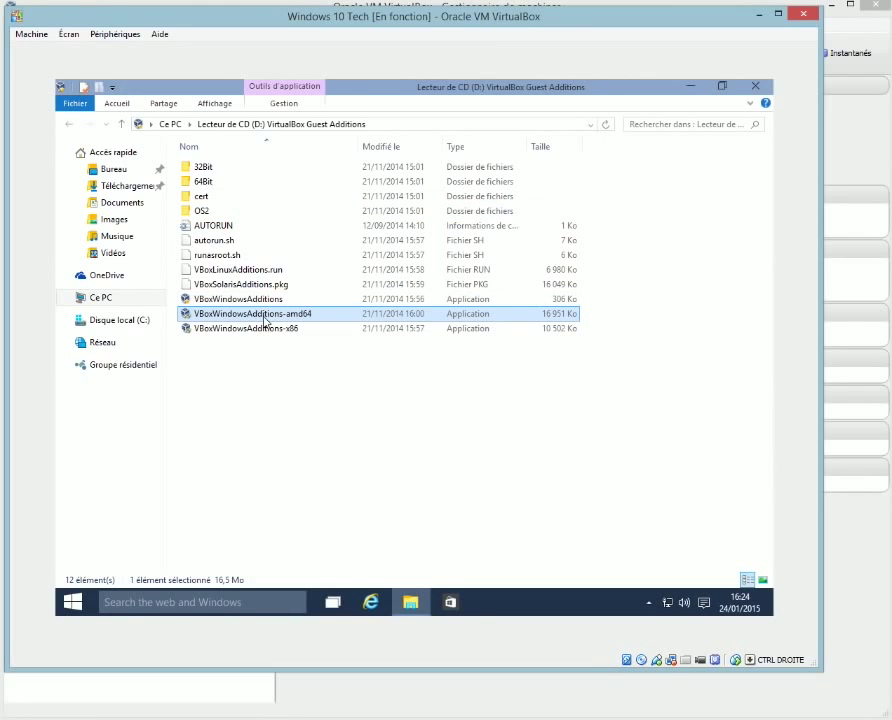
pyautogui.doubleClick(265, 318)
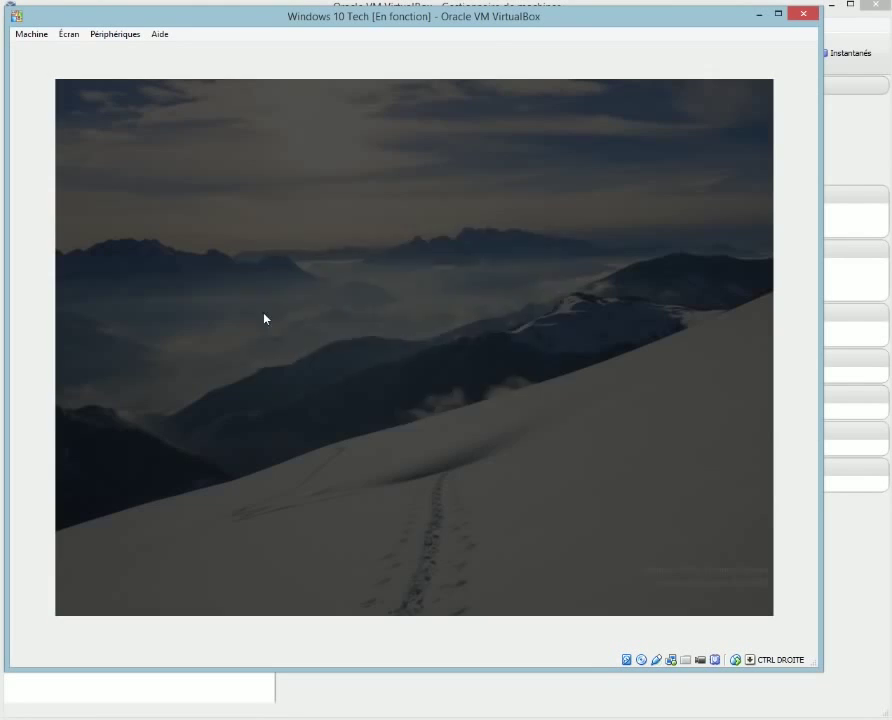
pyautogui.click(489, 377)
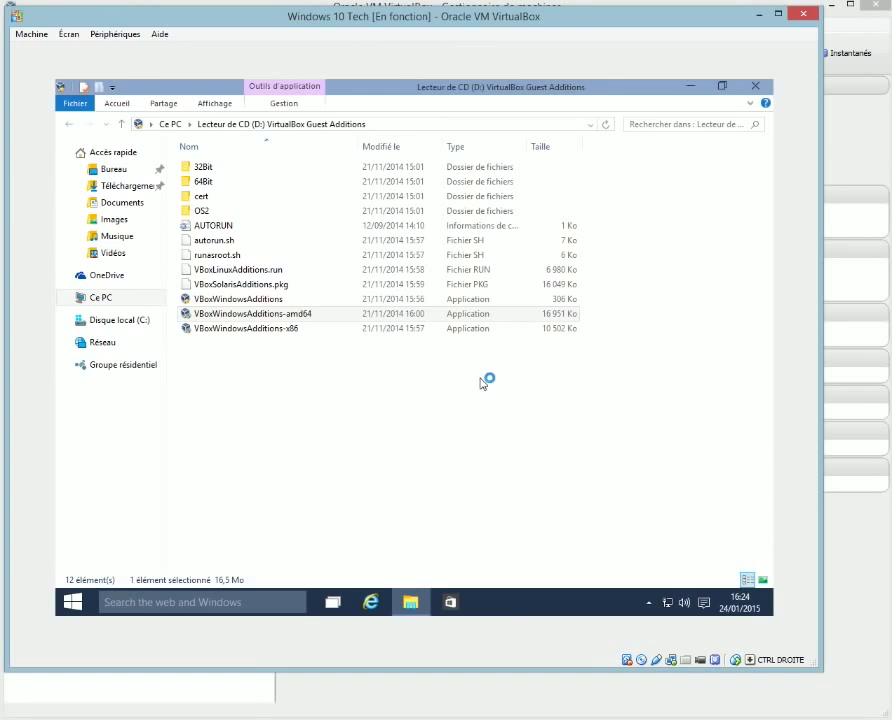
pyautogui.click(505, 453)
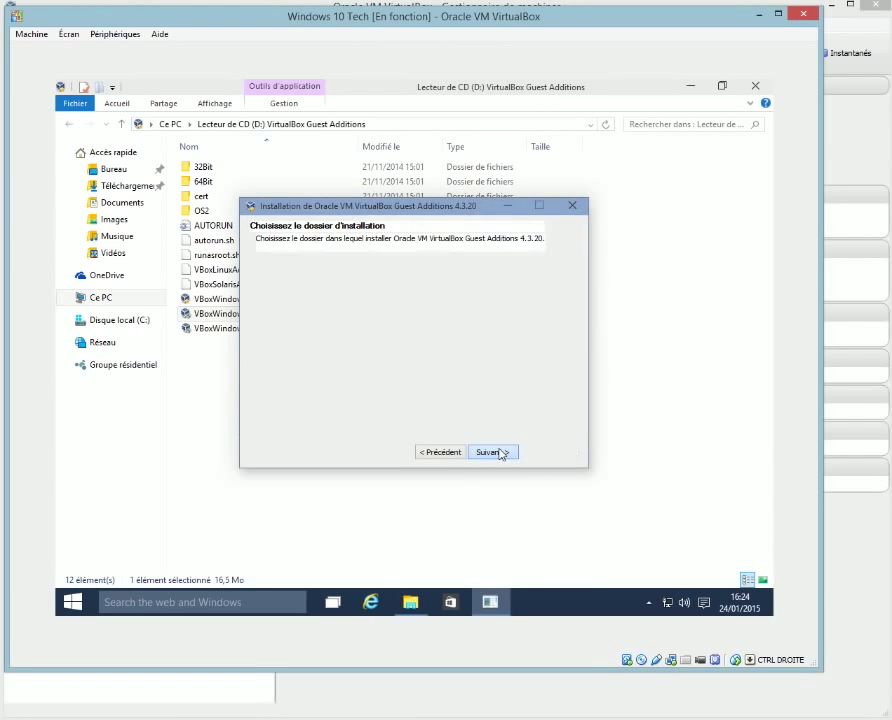
pyautogui.click(501, 453)
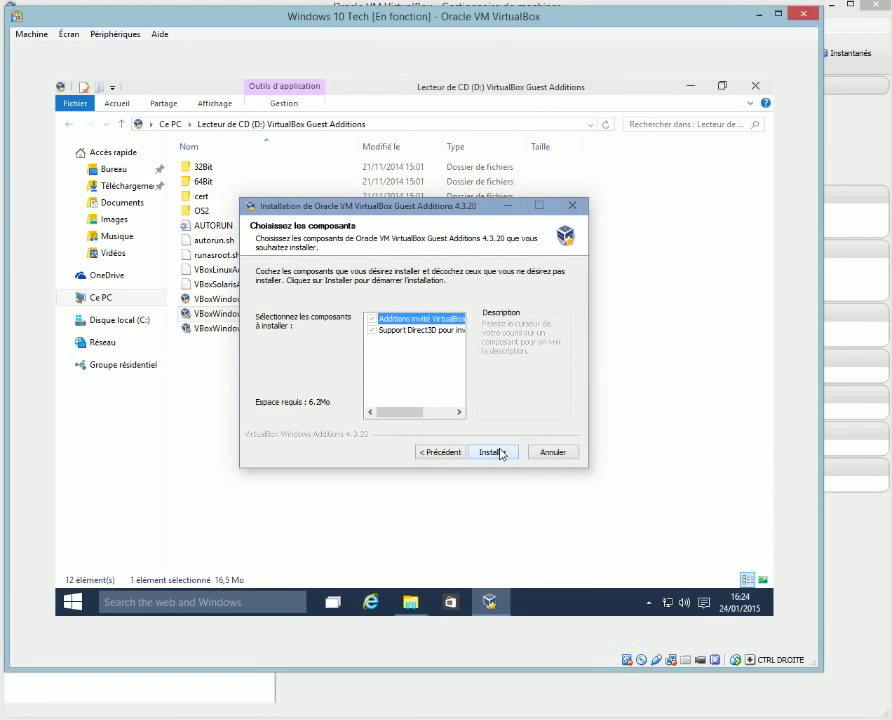
pyautogui.click(501, 453)
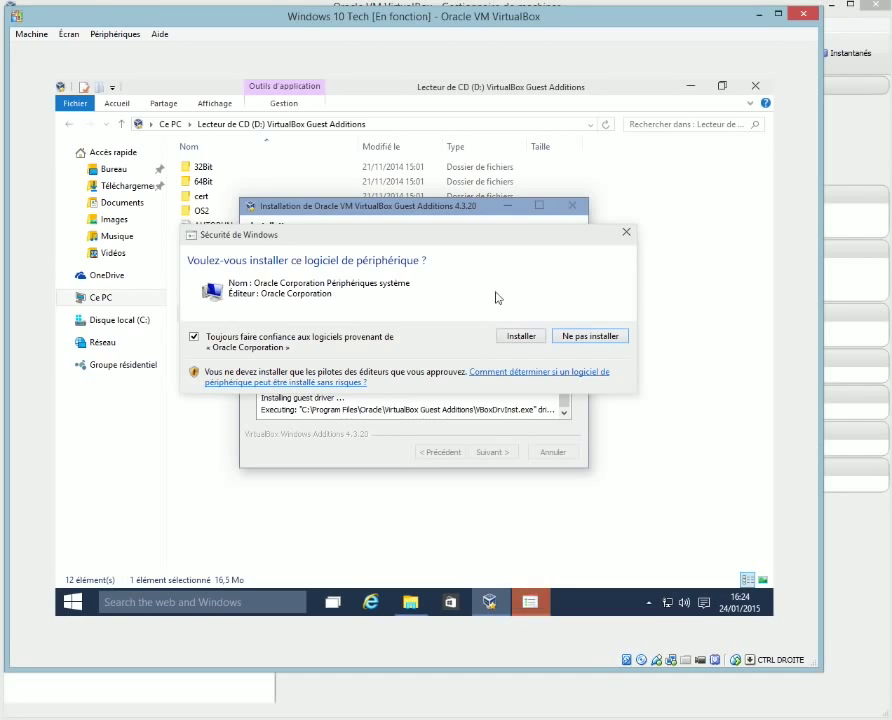
pyautogui.click(528, 336)
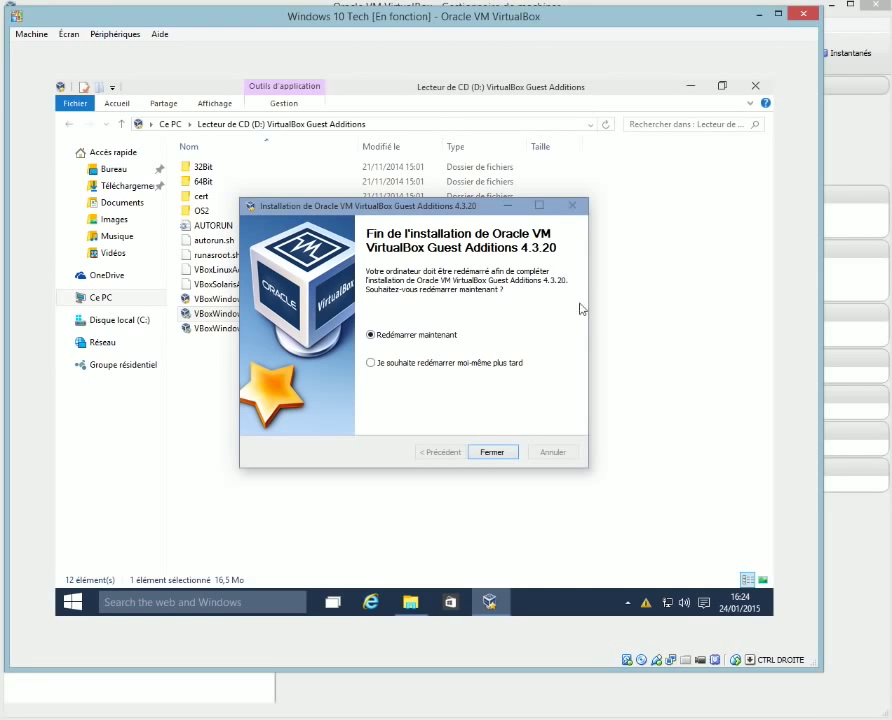
pyautogui.click(510, 452)
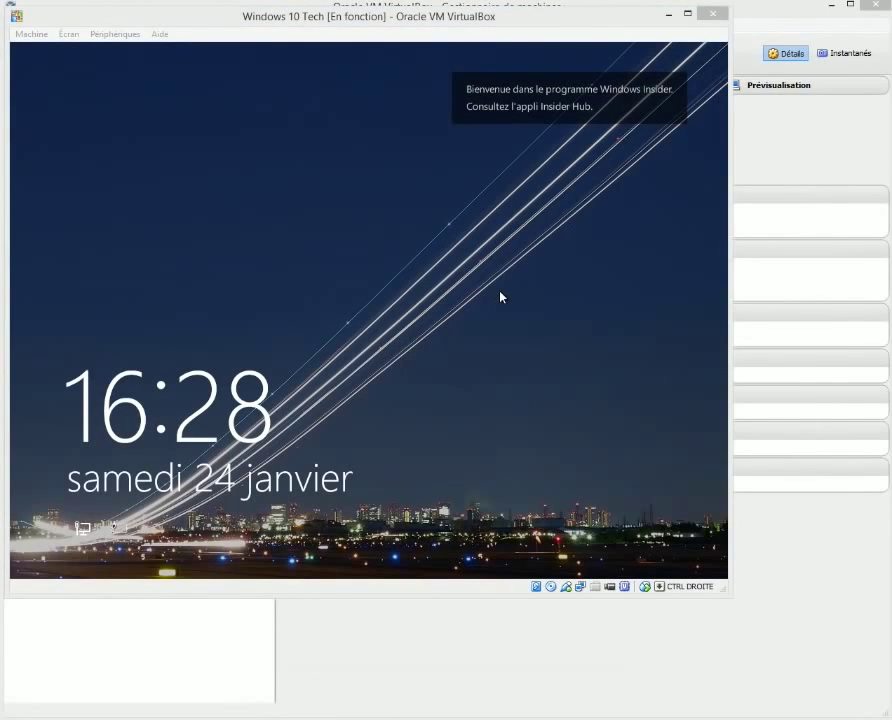
# Step: Dismiss the lock screen and sign in to the local account with the account password
pyautogui.click(502, 299)
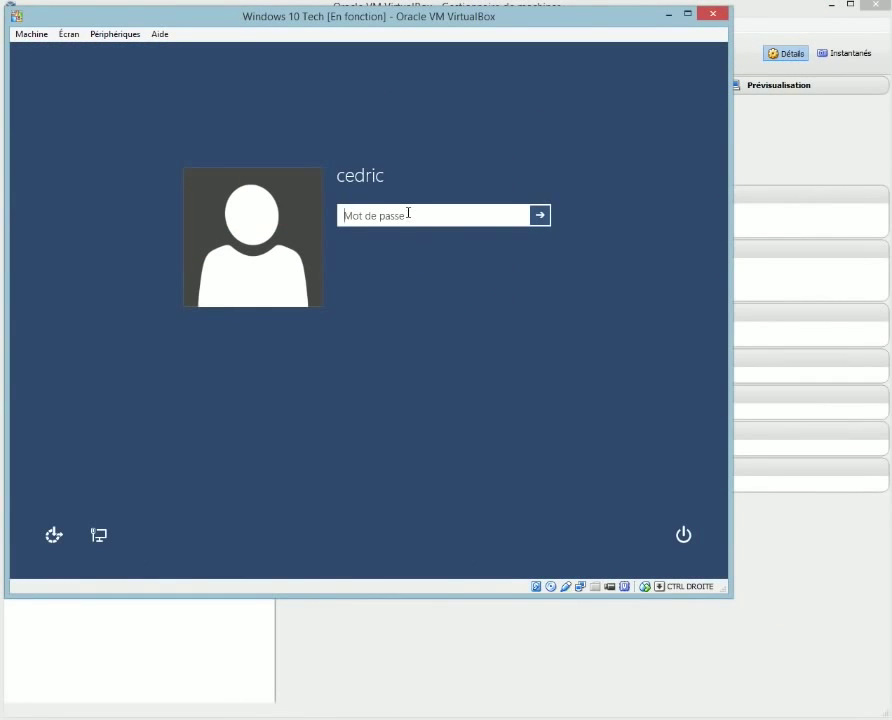
pyautogui.write('•')
pyautogui.press('Return')
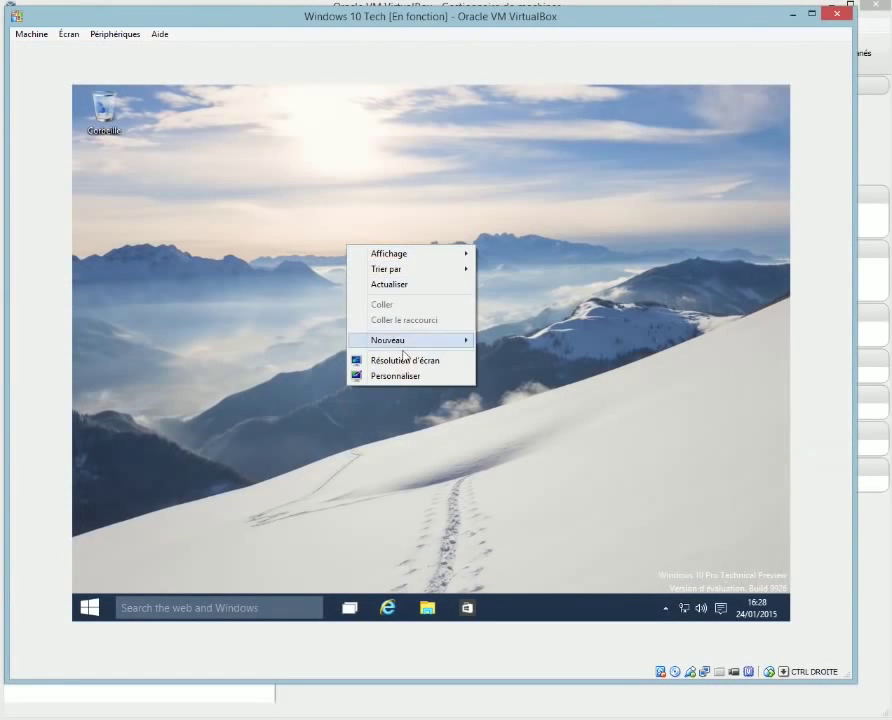
# Step: Set the guest's screen resolution to 1280 x 1024 and keep the changes
pyautogui.click(405, 364)
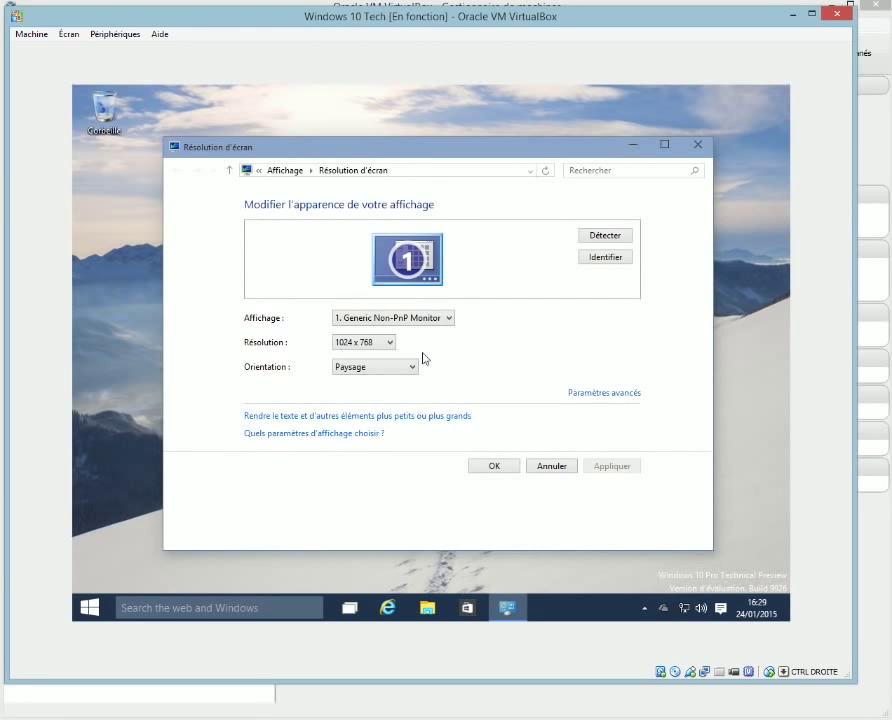
pyautogui.click(360, 342)
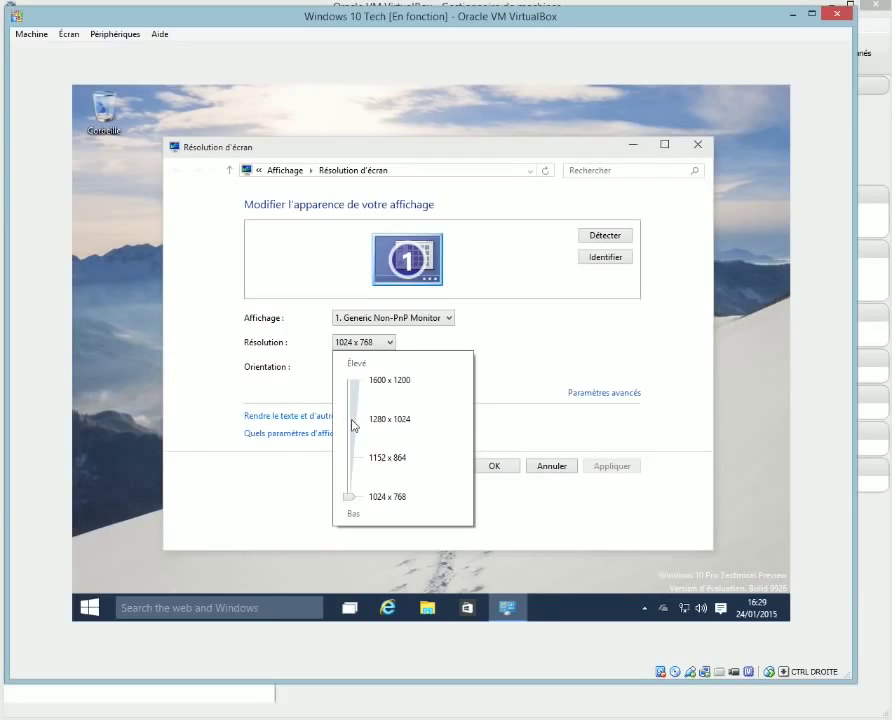
pyautogui.click(357, 421)
pyautogui.click(624, 475)
pyautogui.click(624, 475)
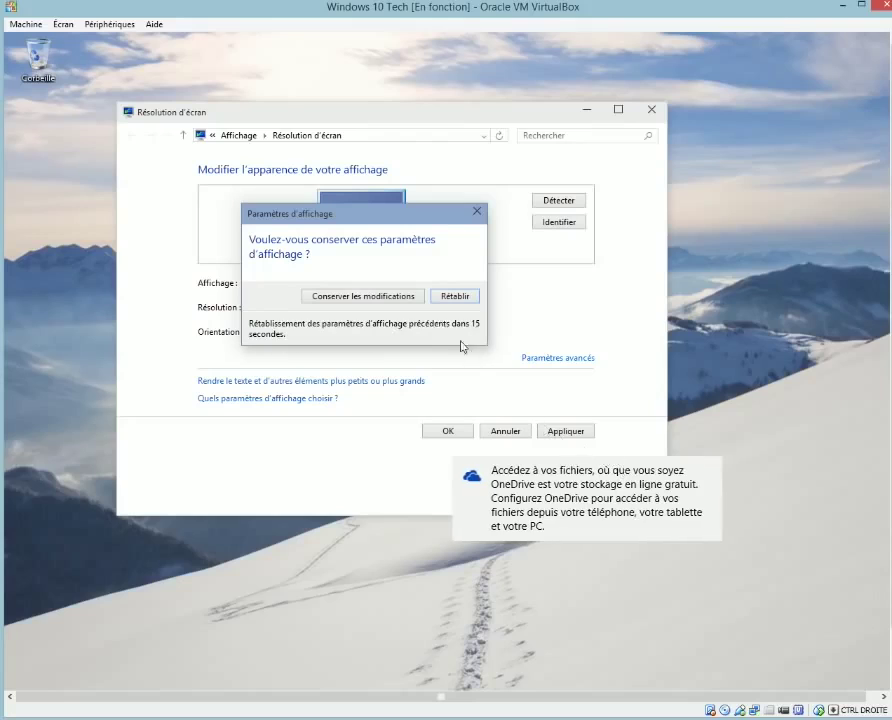
pyautogui.click(390, 298)
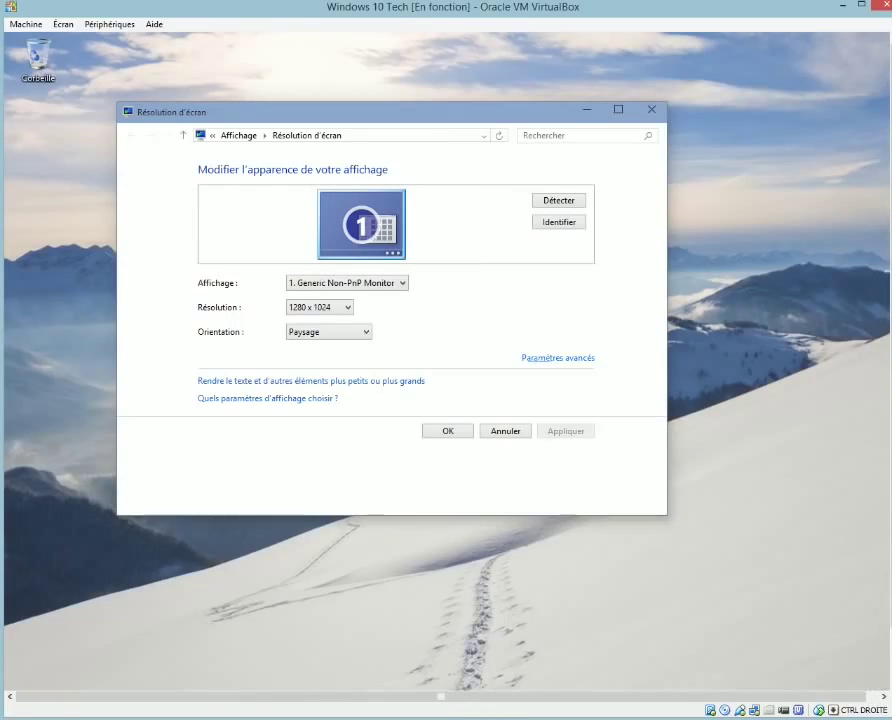
# Step: Set the guest's screen resolution to 1152 x 864, keep the changes, and close the resolution settings
pyautogui.click(337, 309)
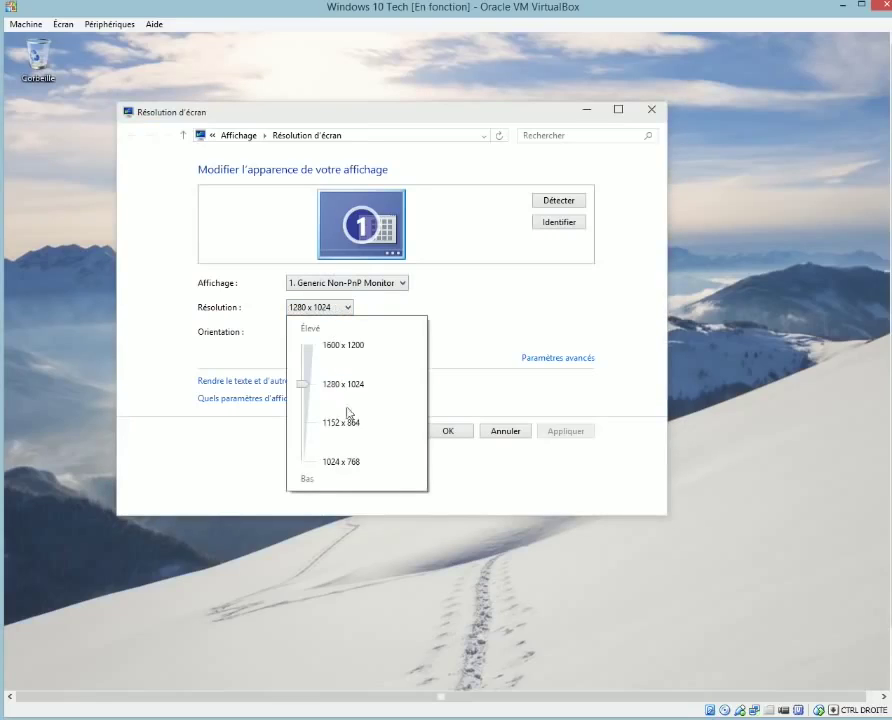
pyautogui.click(303, 423)
pyautogui.click(528, 394)
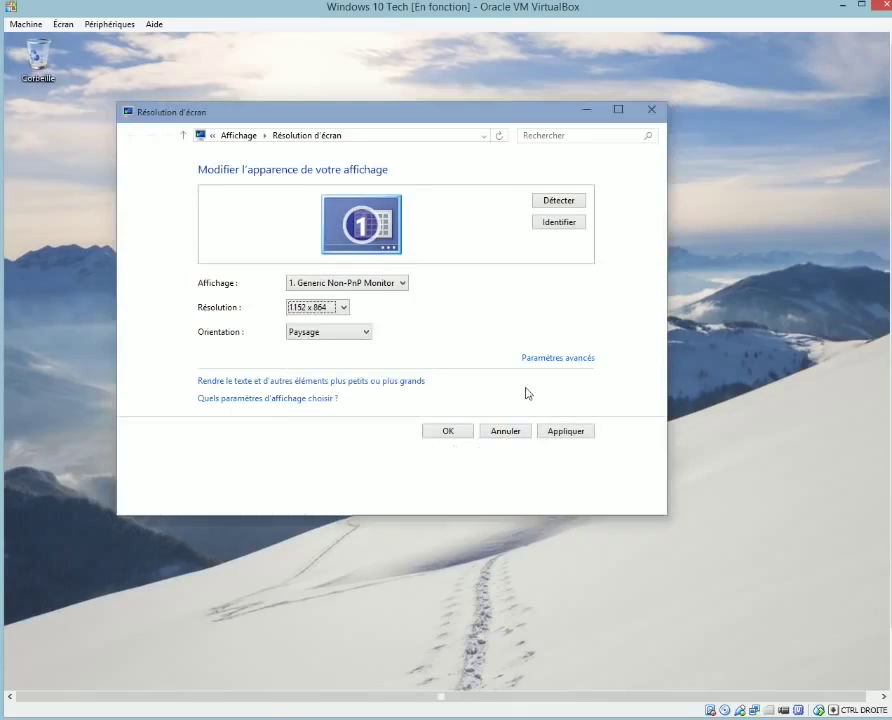
pyautogui.click(570, 431)
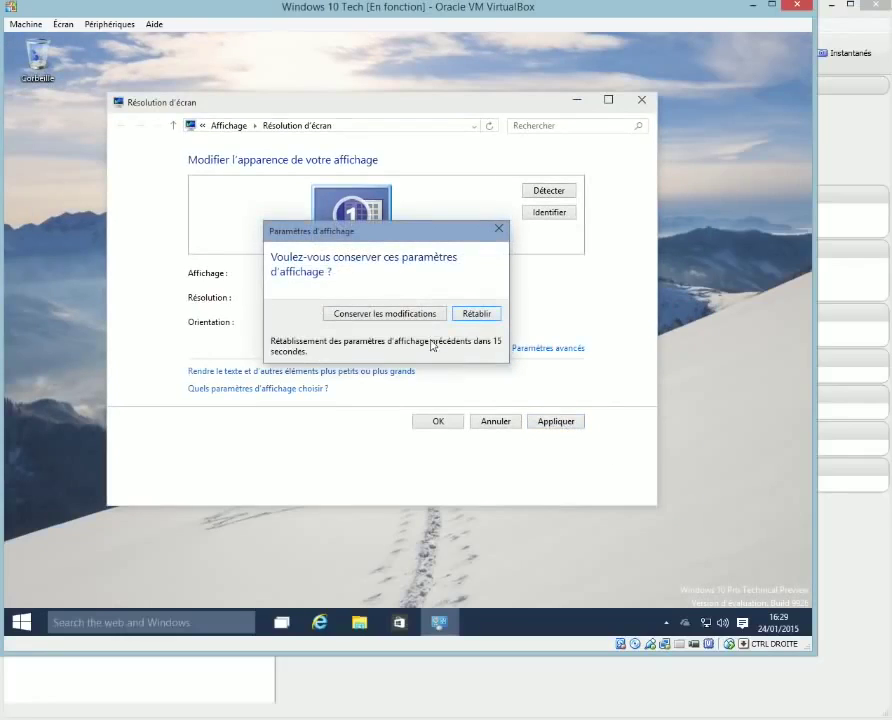
pyautogui.click(404, 314)
pyautogui.click(453, 420)
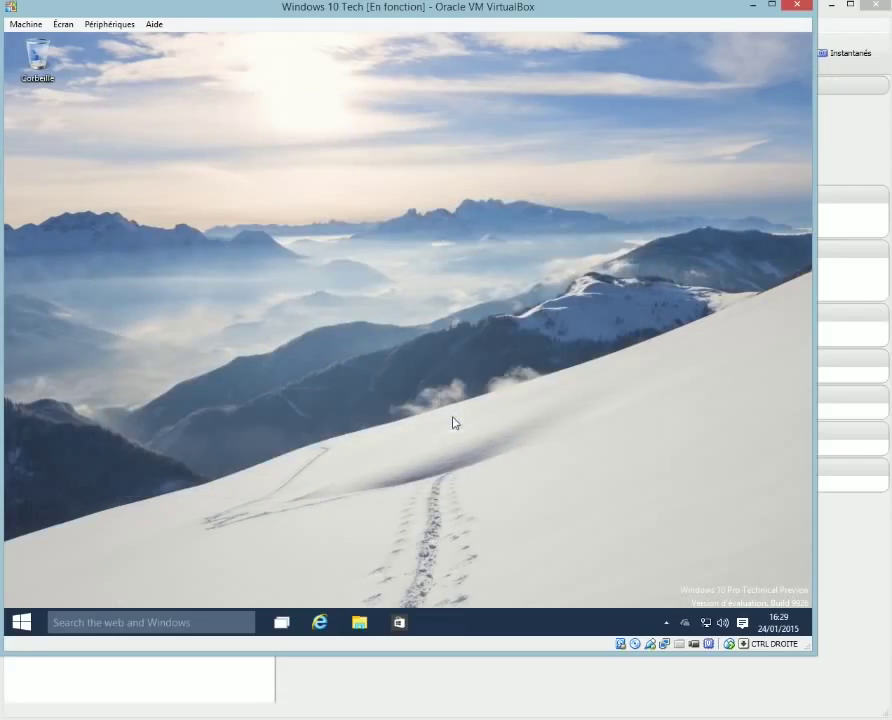
# Step: Open the Store (Bêta) app, view it maximized, and minimize it
pyautogui.click(33, 625)
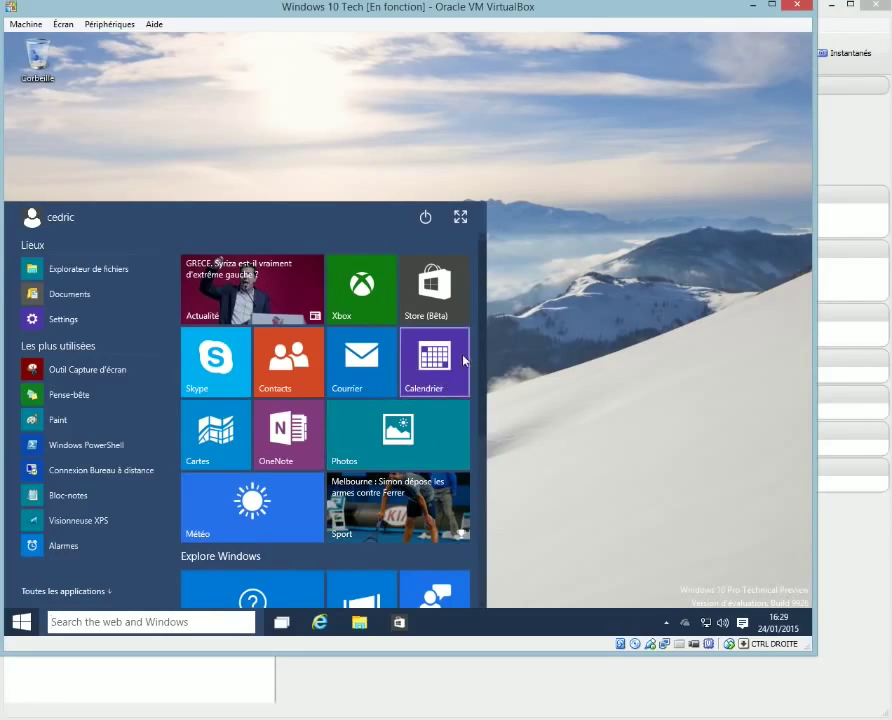
pyautogui.click(453, 303)
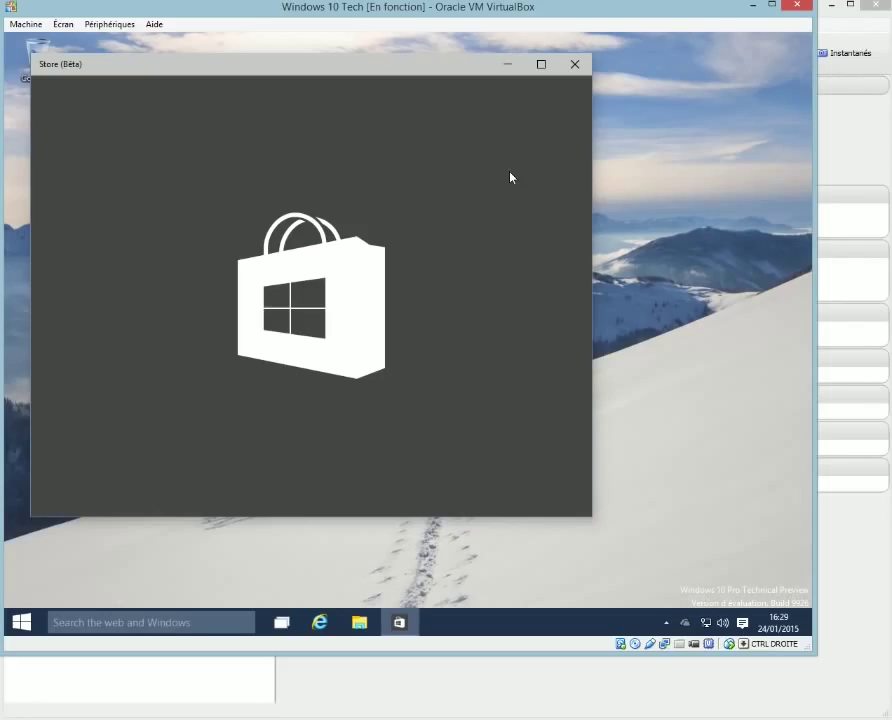
pyautogui.click(541, 64)
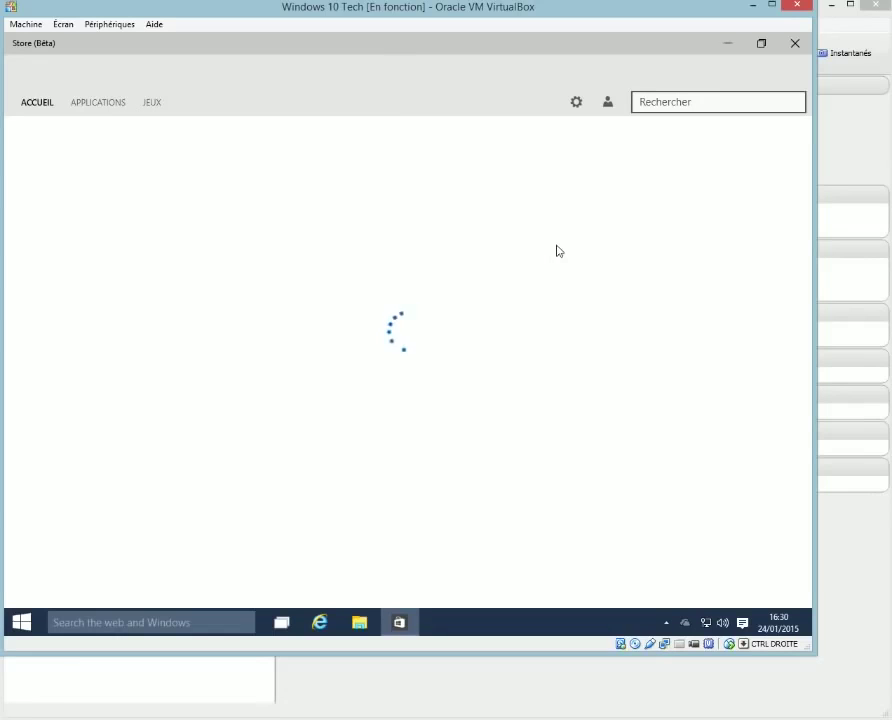
pyautogui.click(728, 43)
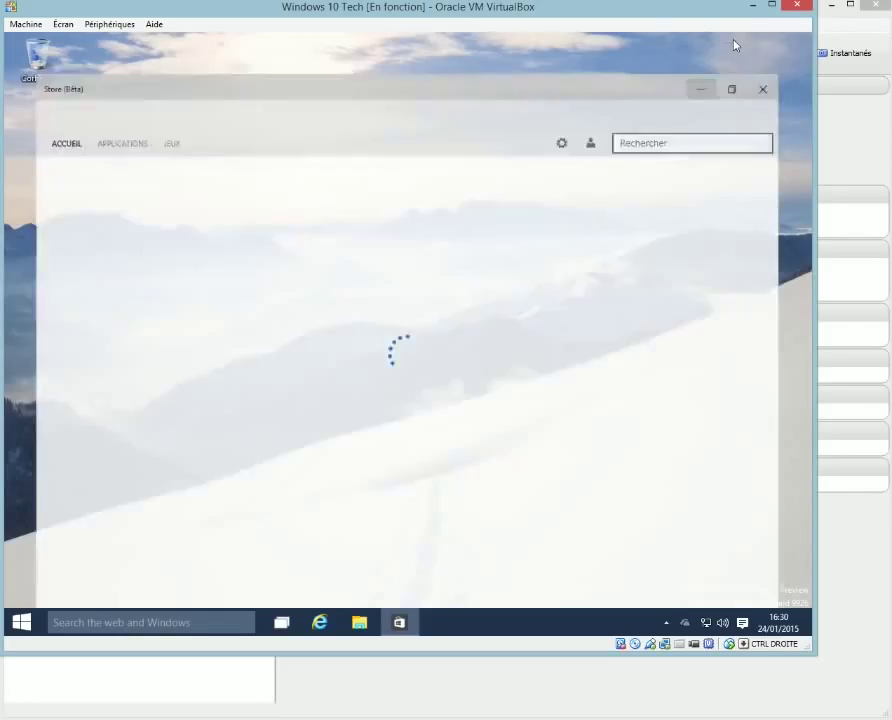